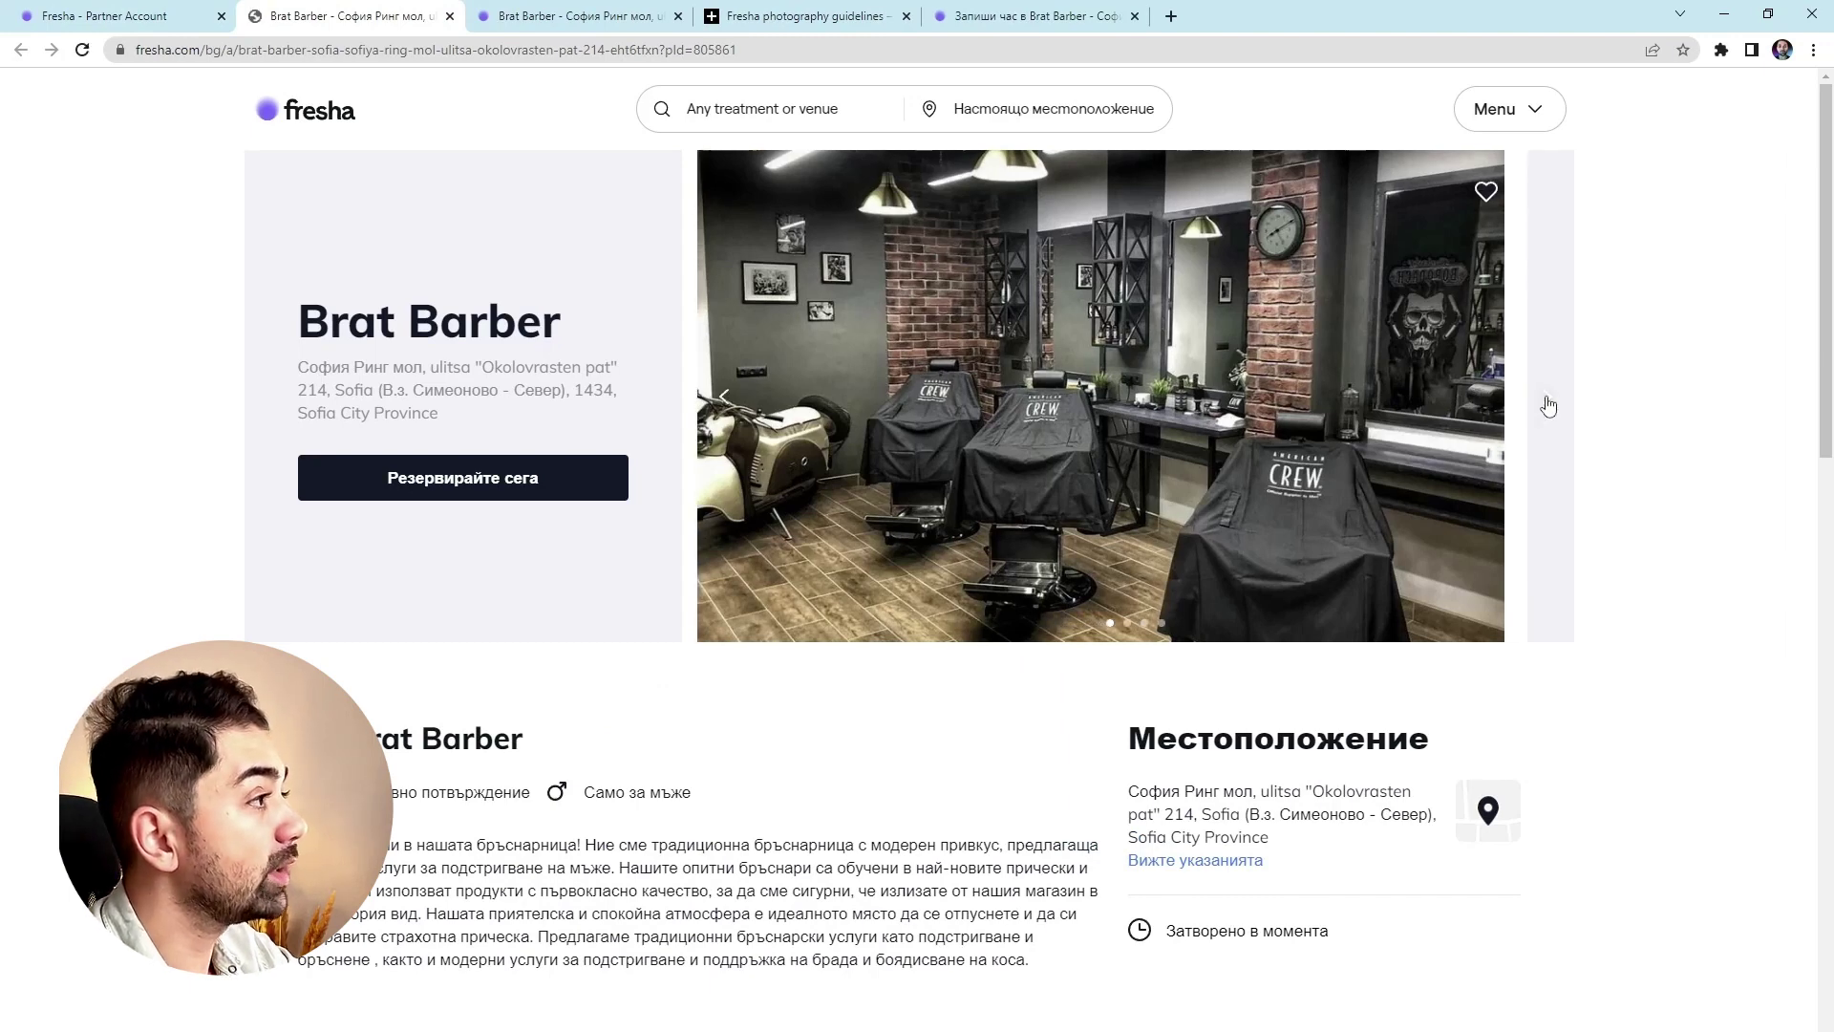
# Browse the Brat Barber booking page, viewing its venue photos, description, services and bookable staff
pyautogui.click(1548, 406)
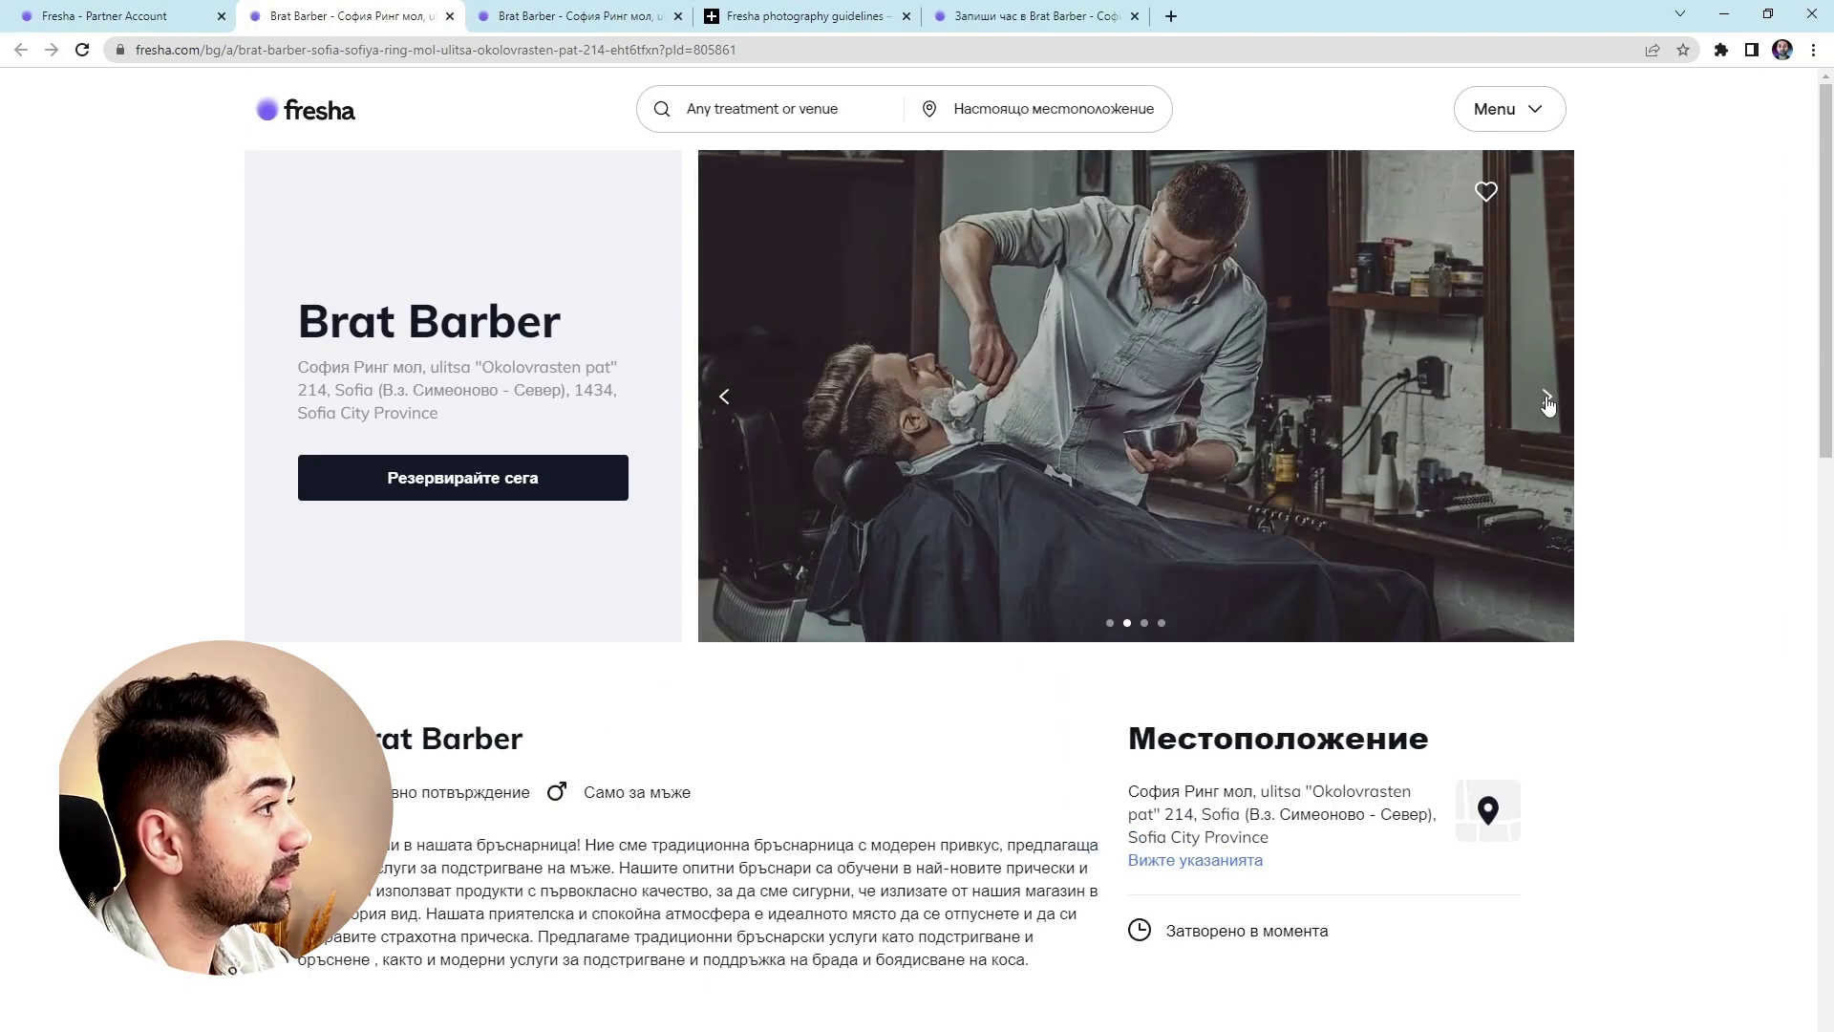
pyautogui.click(1549, 406)
pyautogui.click(1549, 406)
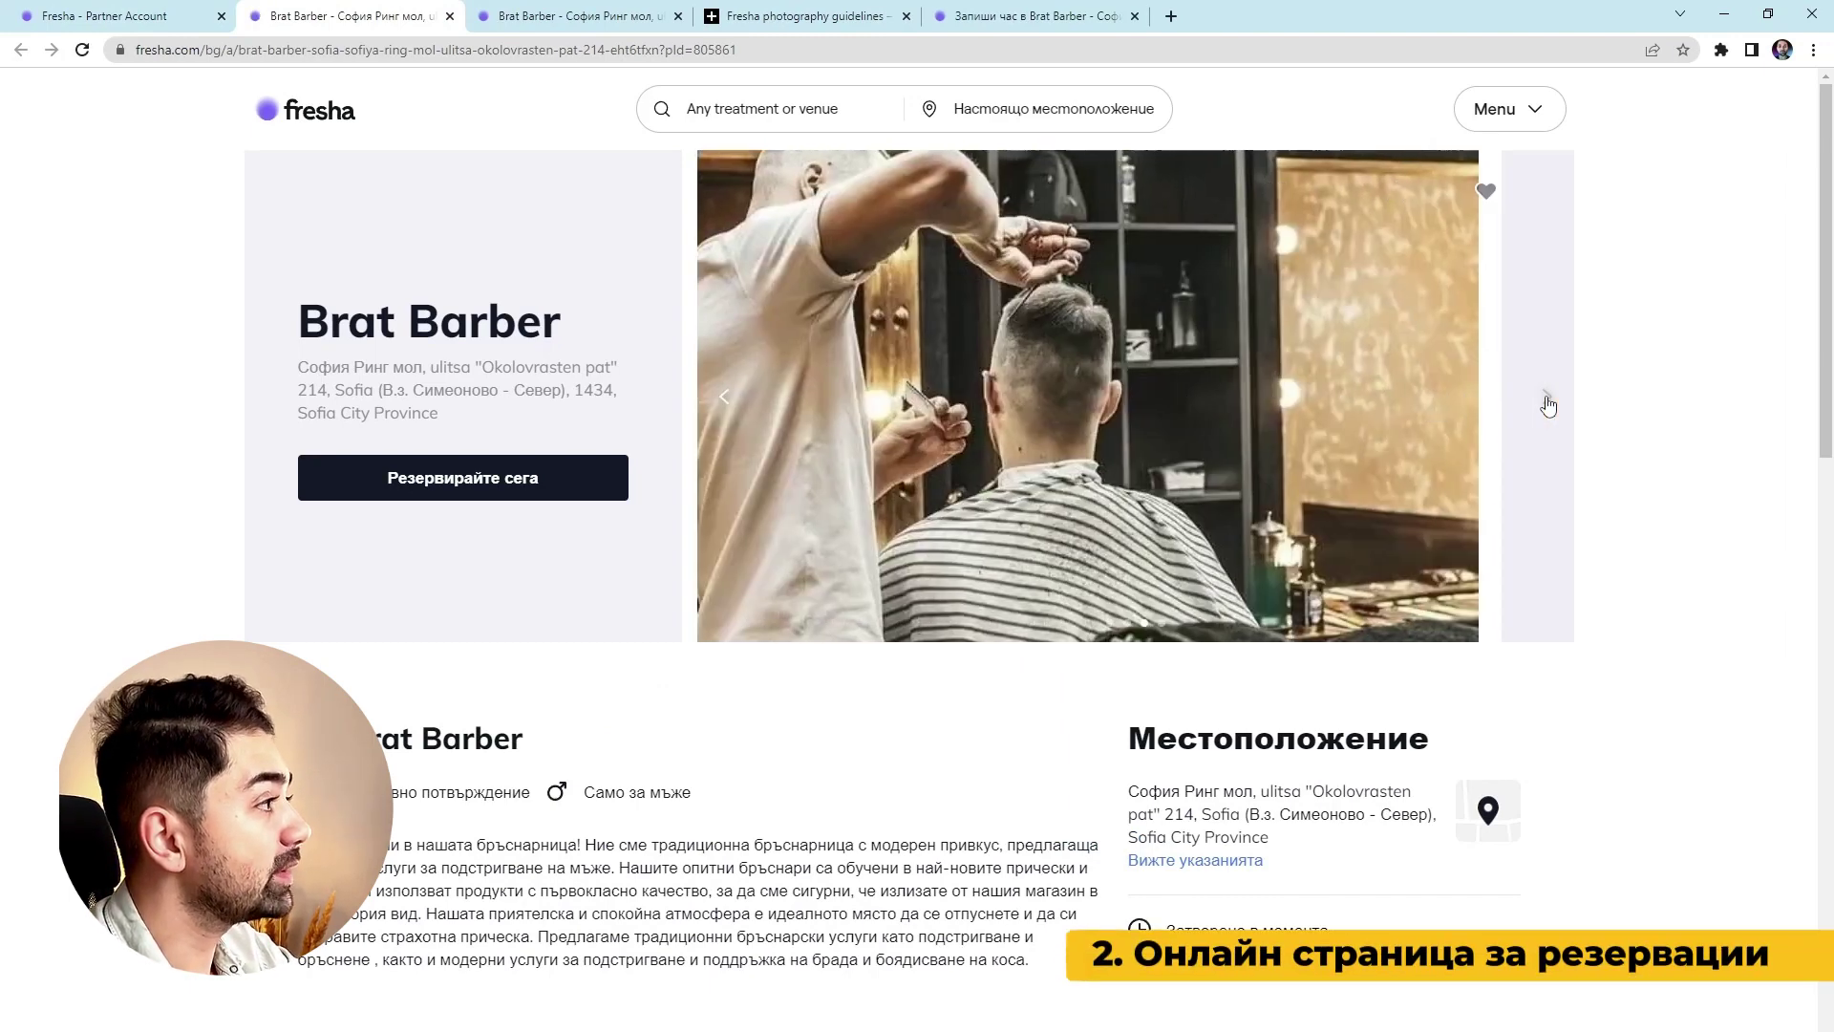
pyautogui.scroll(-6, 1667, 430)
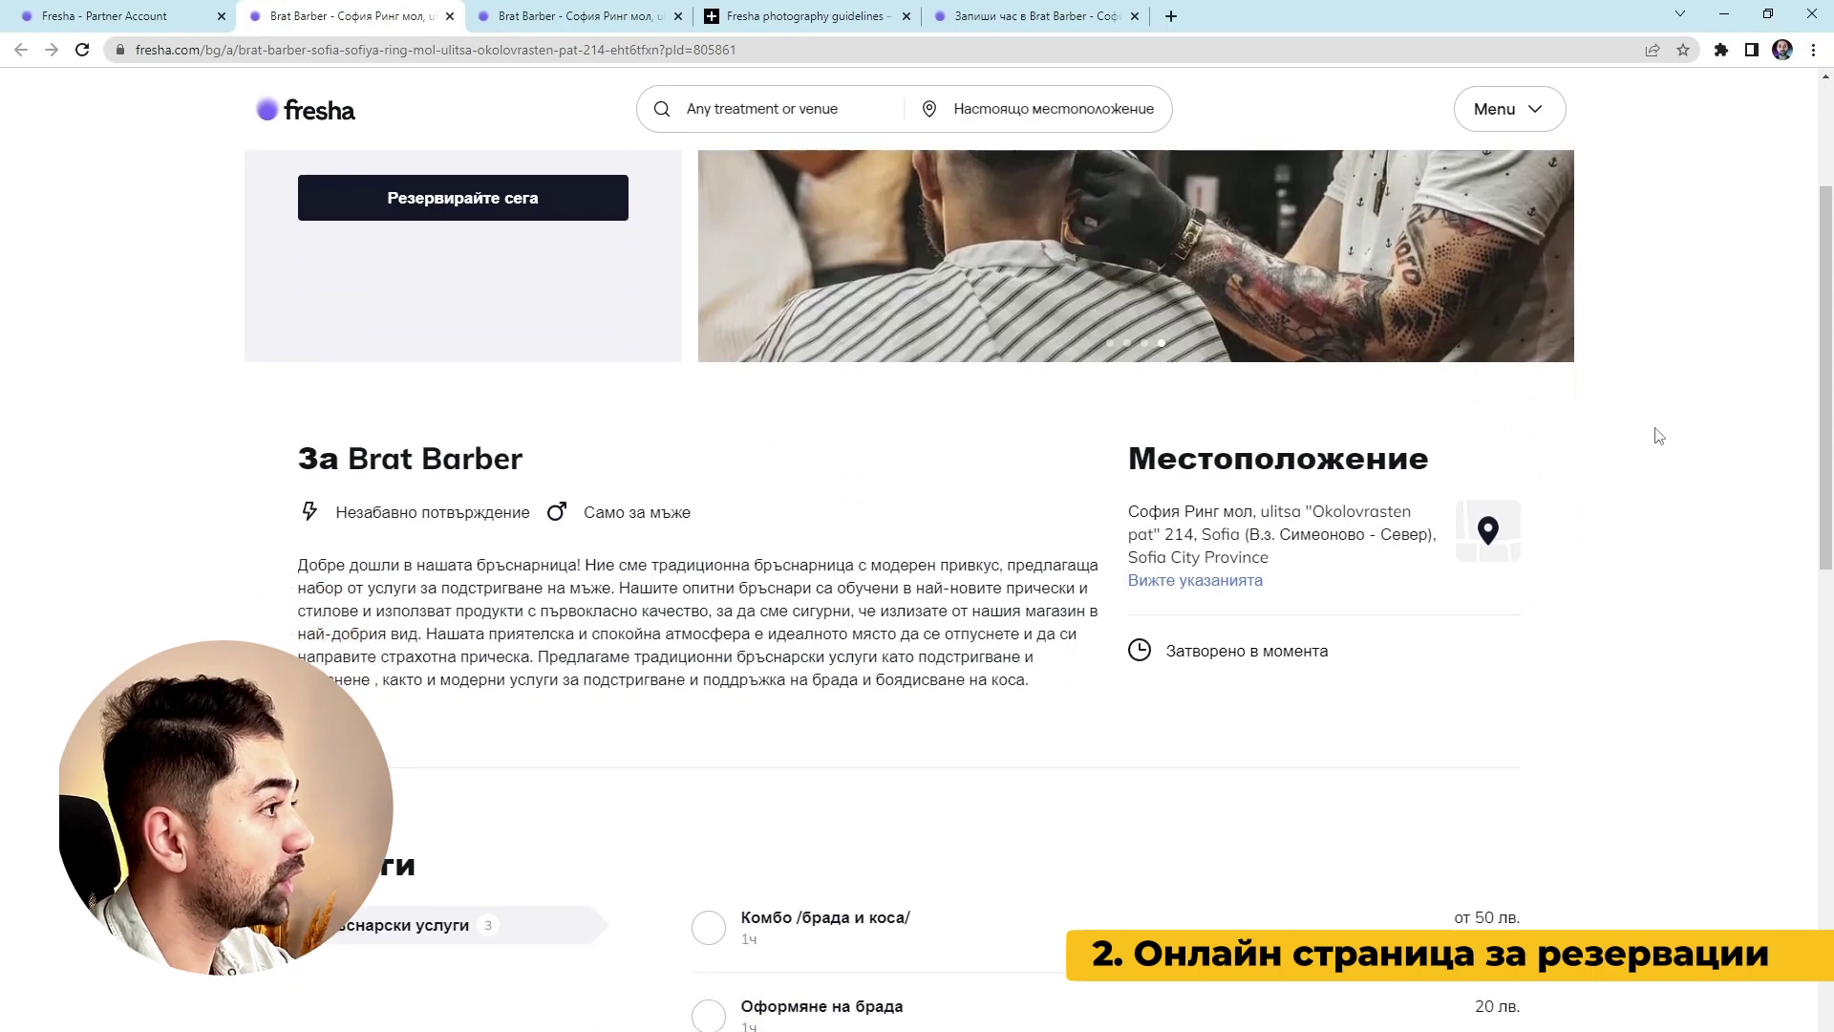
pyautogui.scroll(-6, 1657, 435)
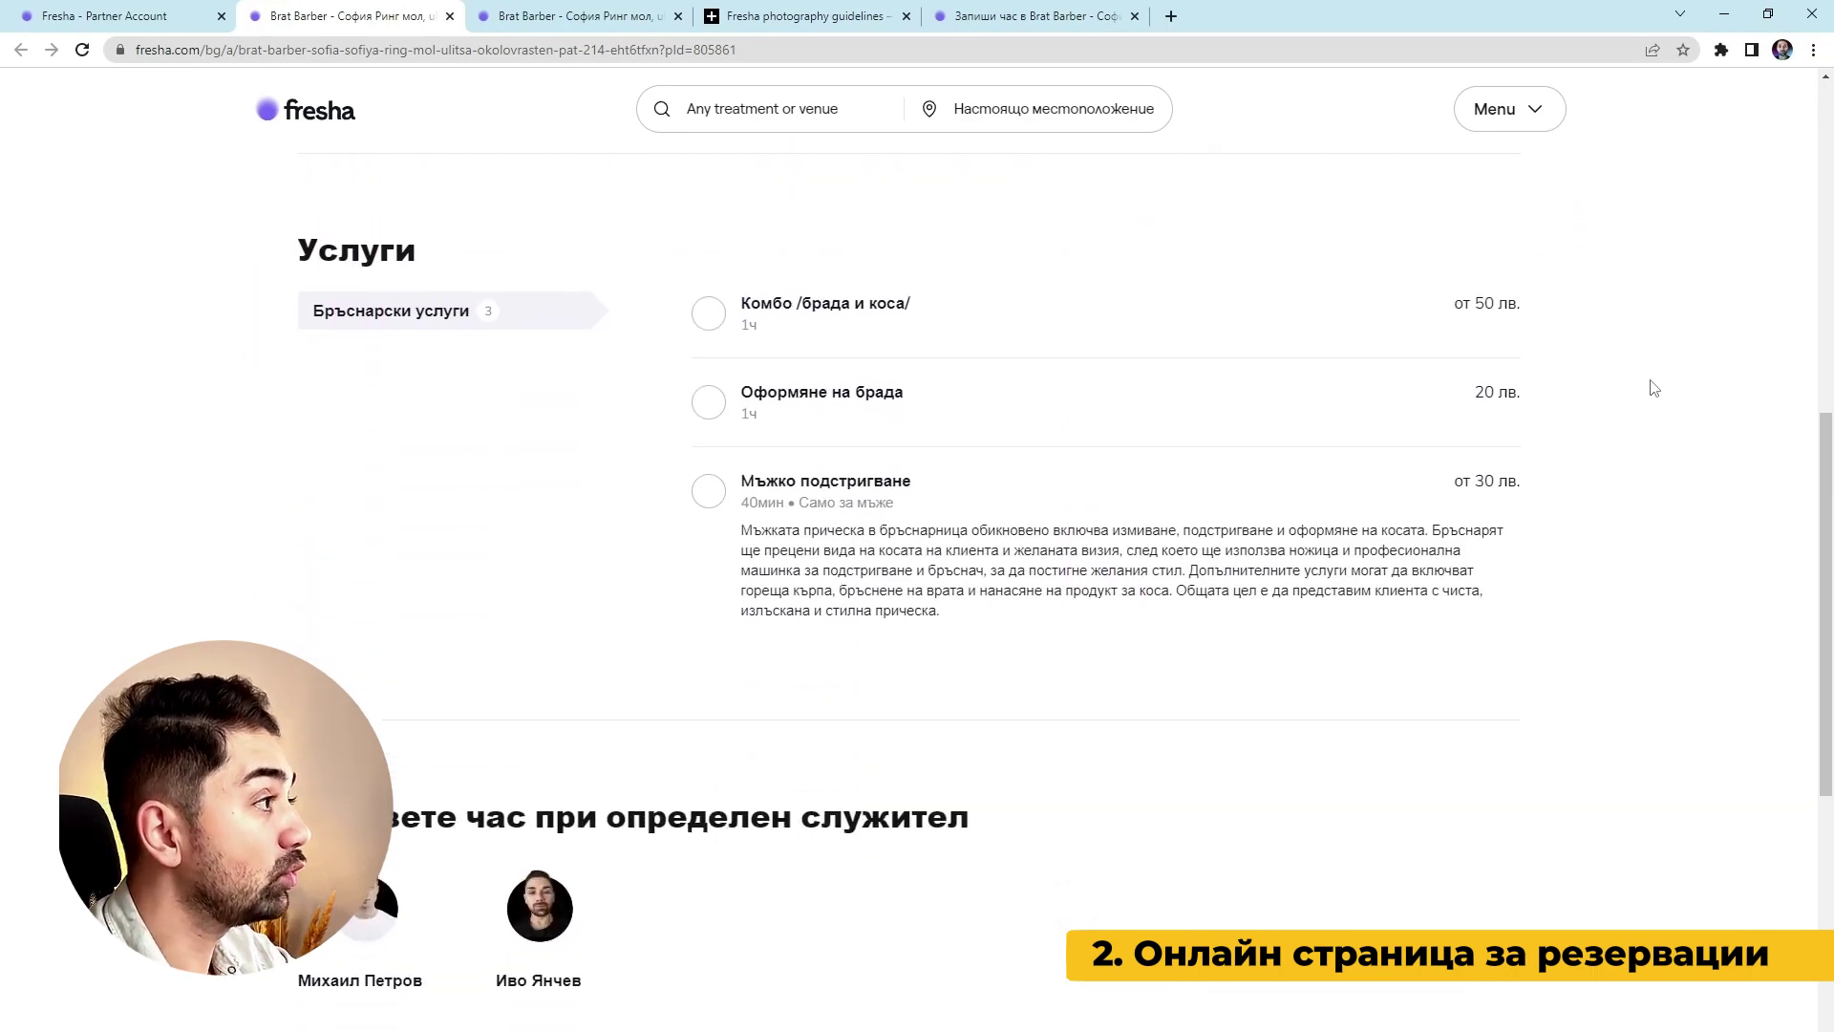
pyautogui.scroll(-3, 1648, 389)
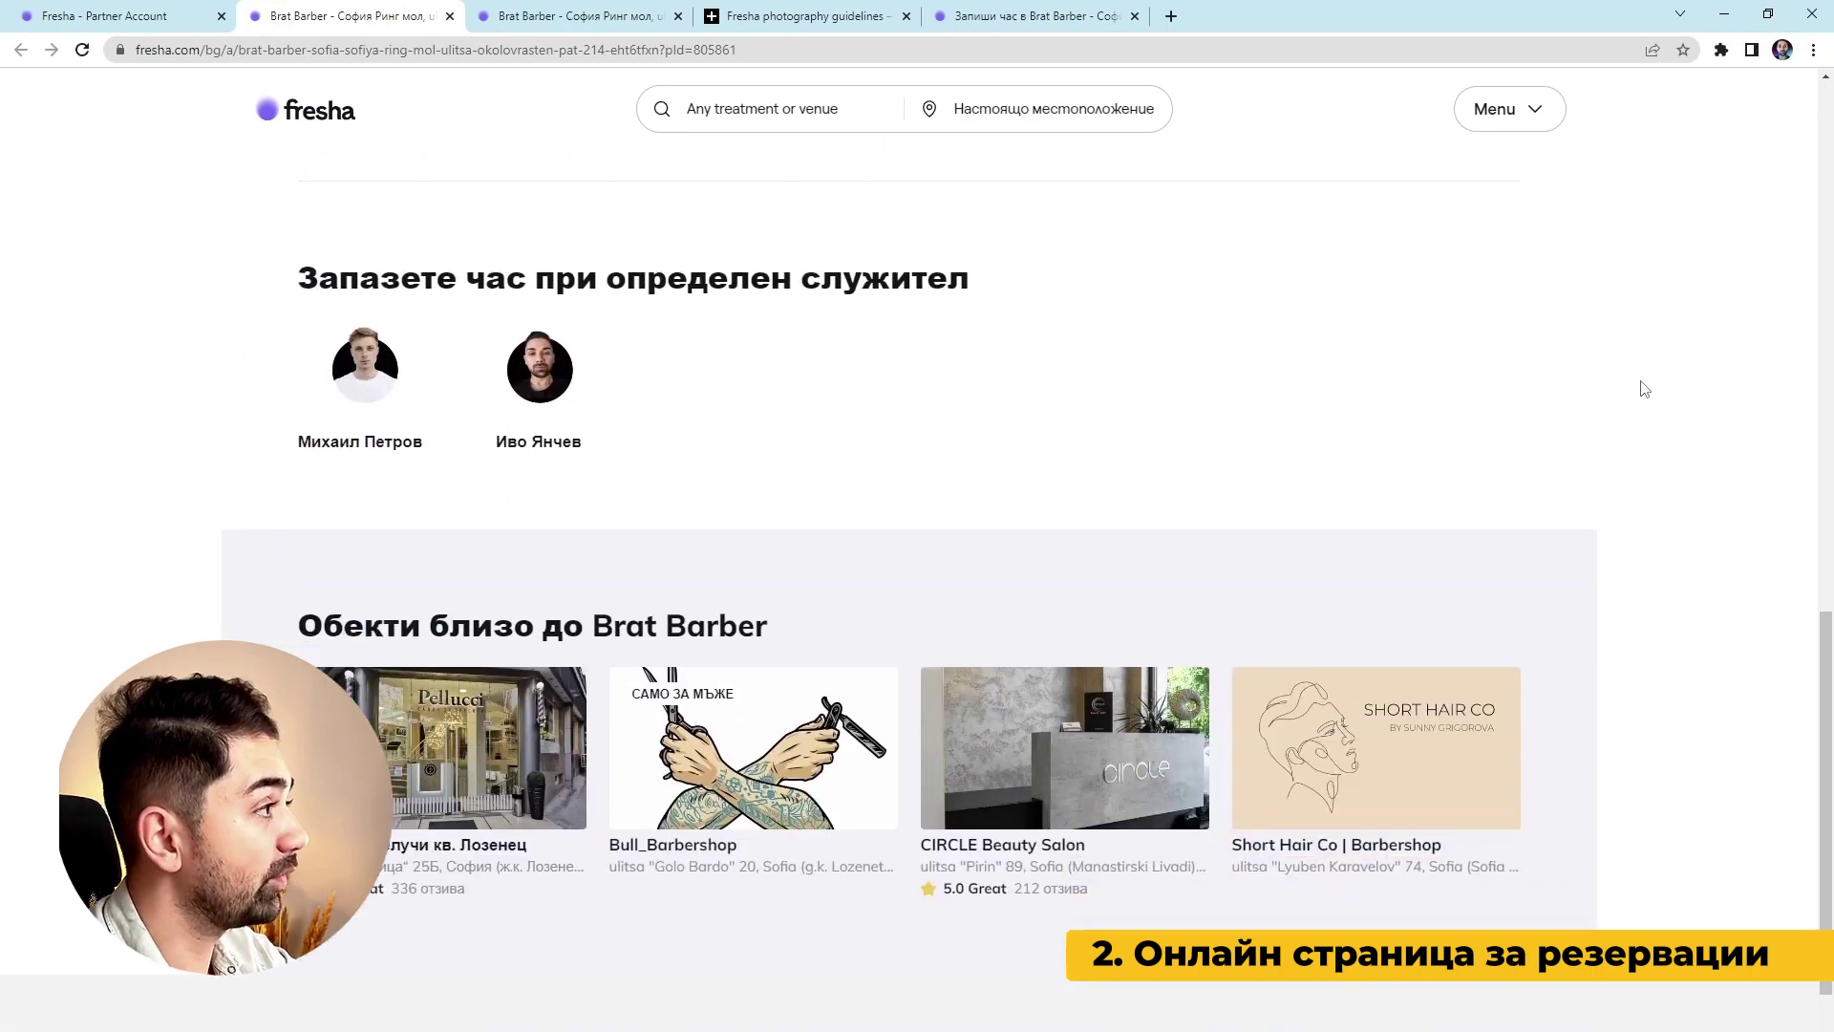
pyautogui.scroll(-3, 1643, 392)
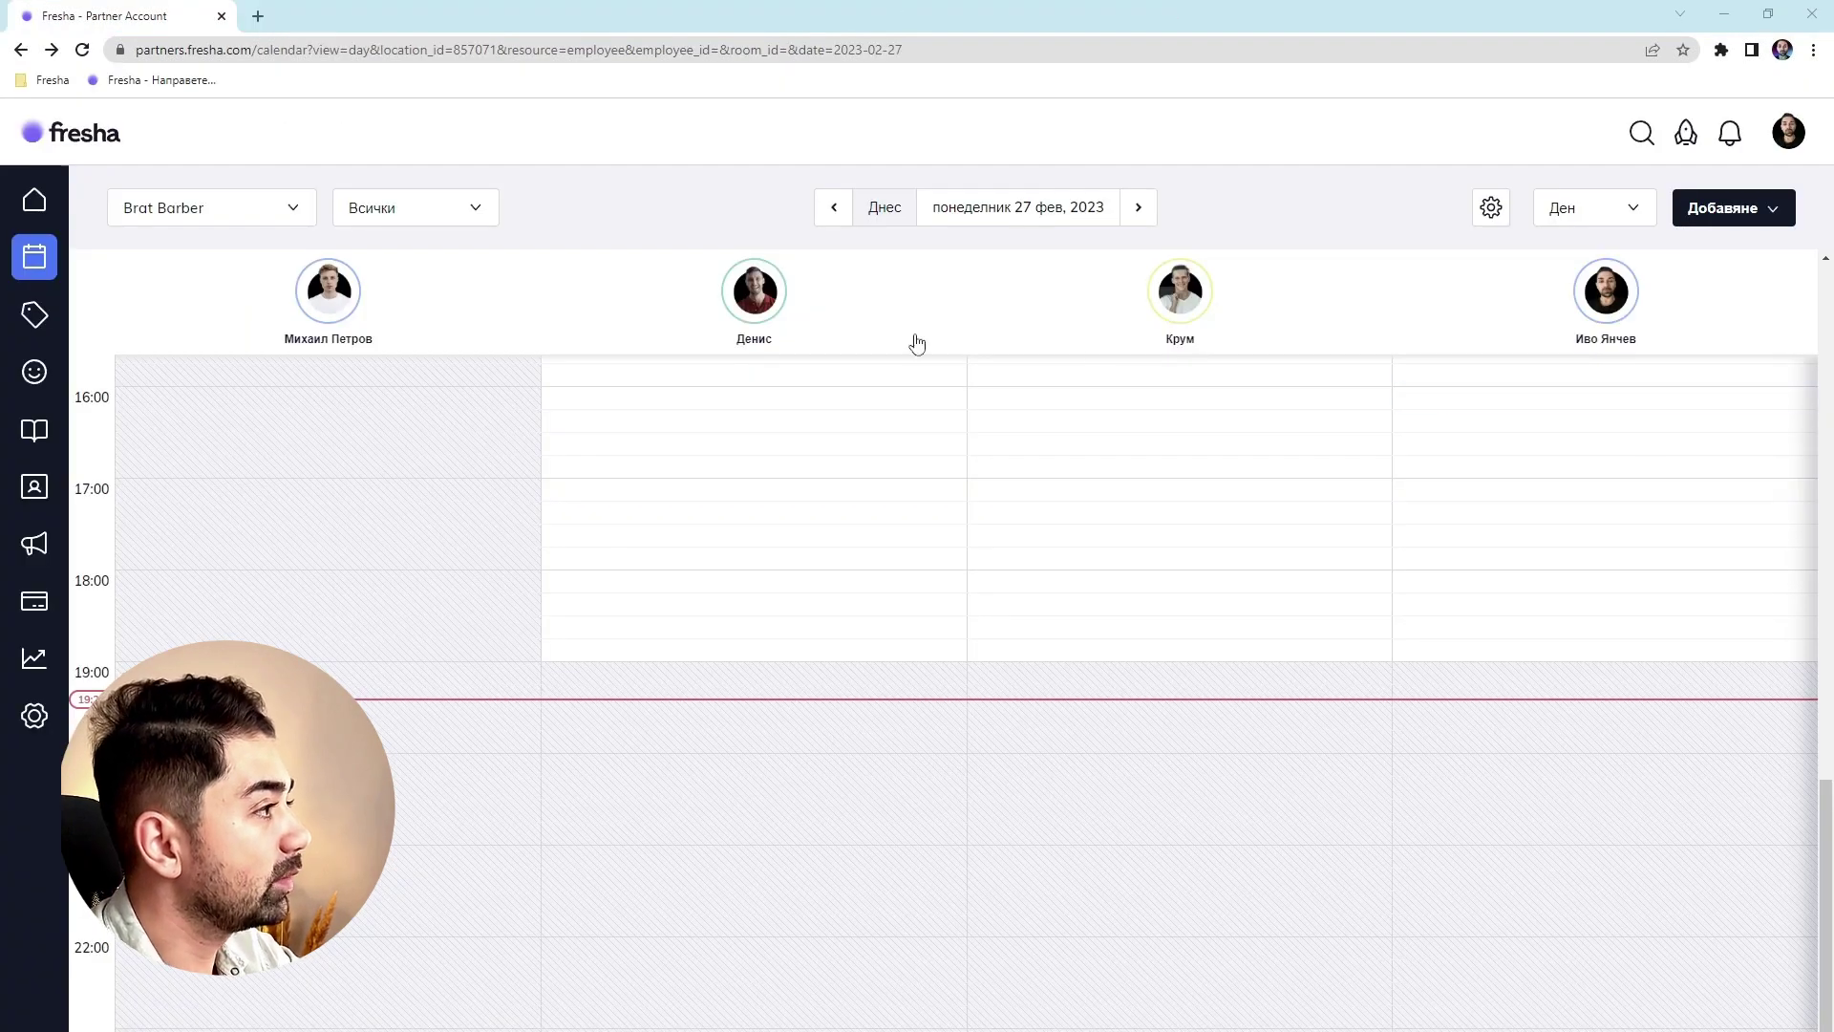
# View the day calendar for the Brat Barber - Дондуков location, and return to the Brat Barber location
pyautogui.click(246, 206)
pyautogui.click(247, 237)
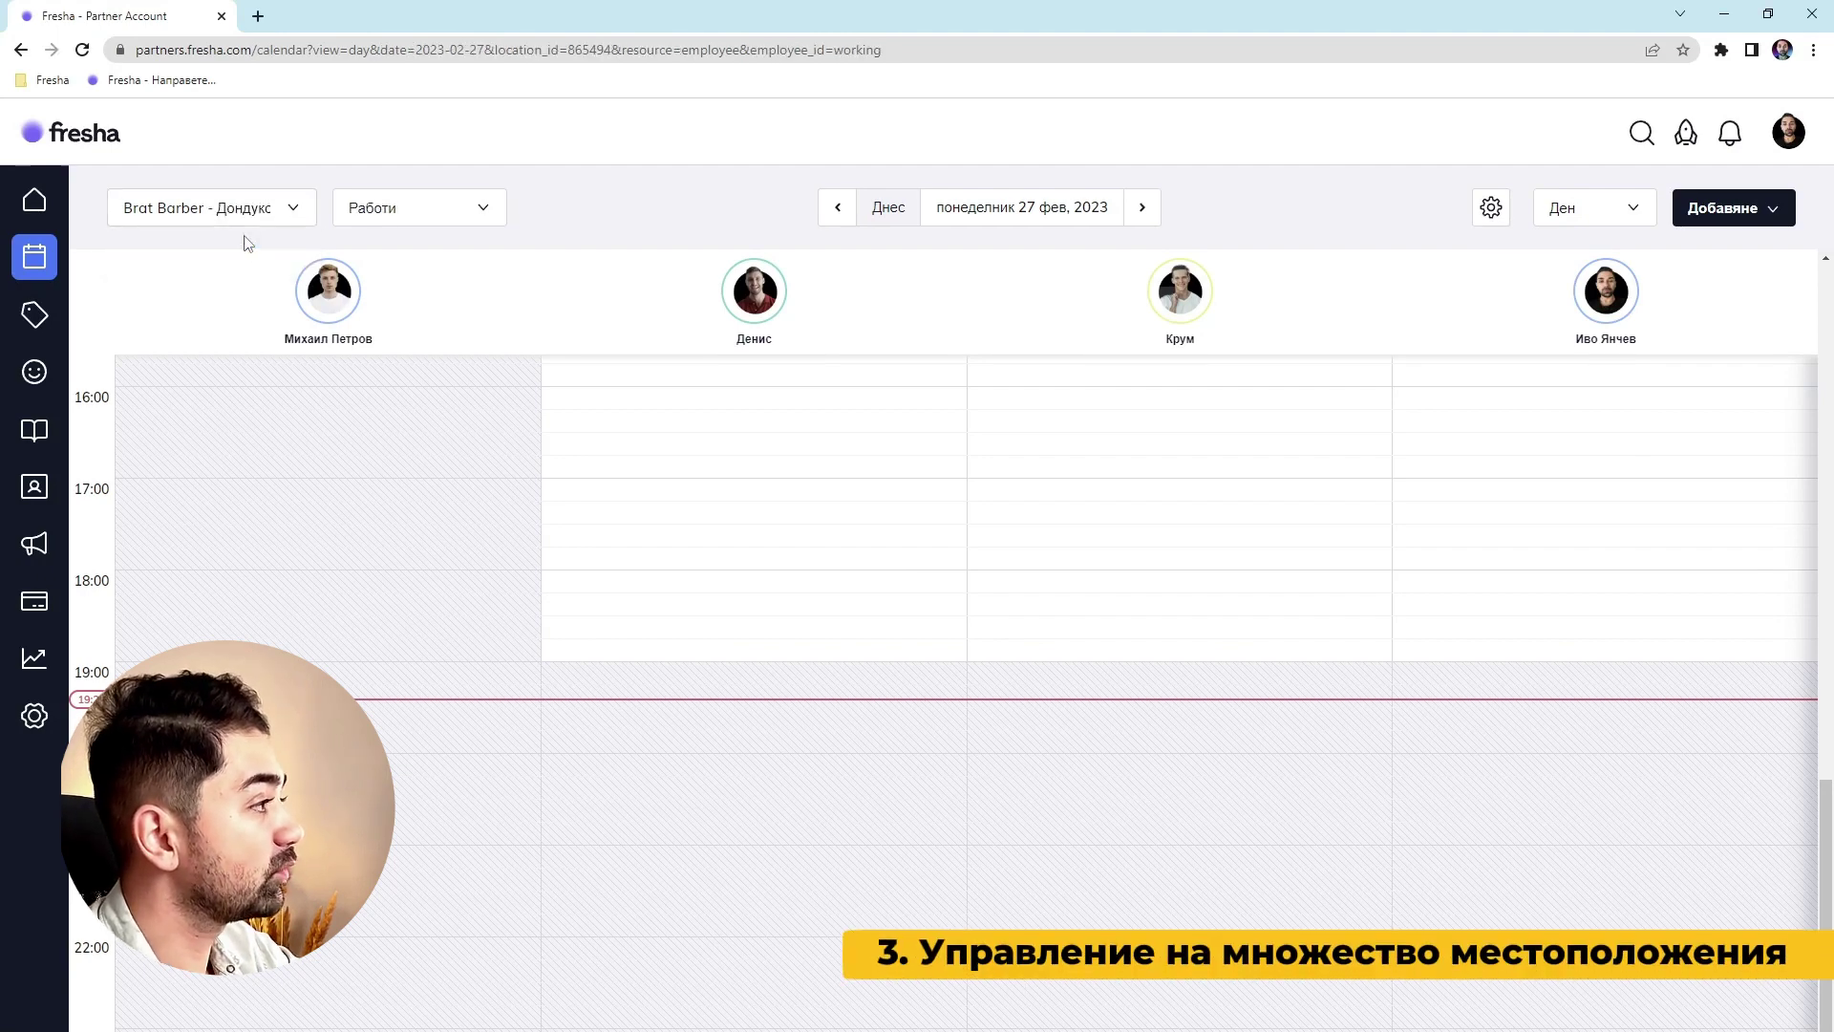
pyautogui.click(246, 222)
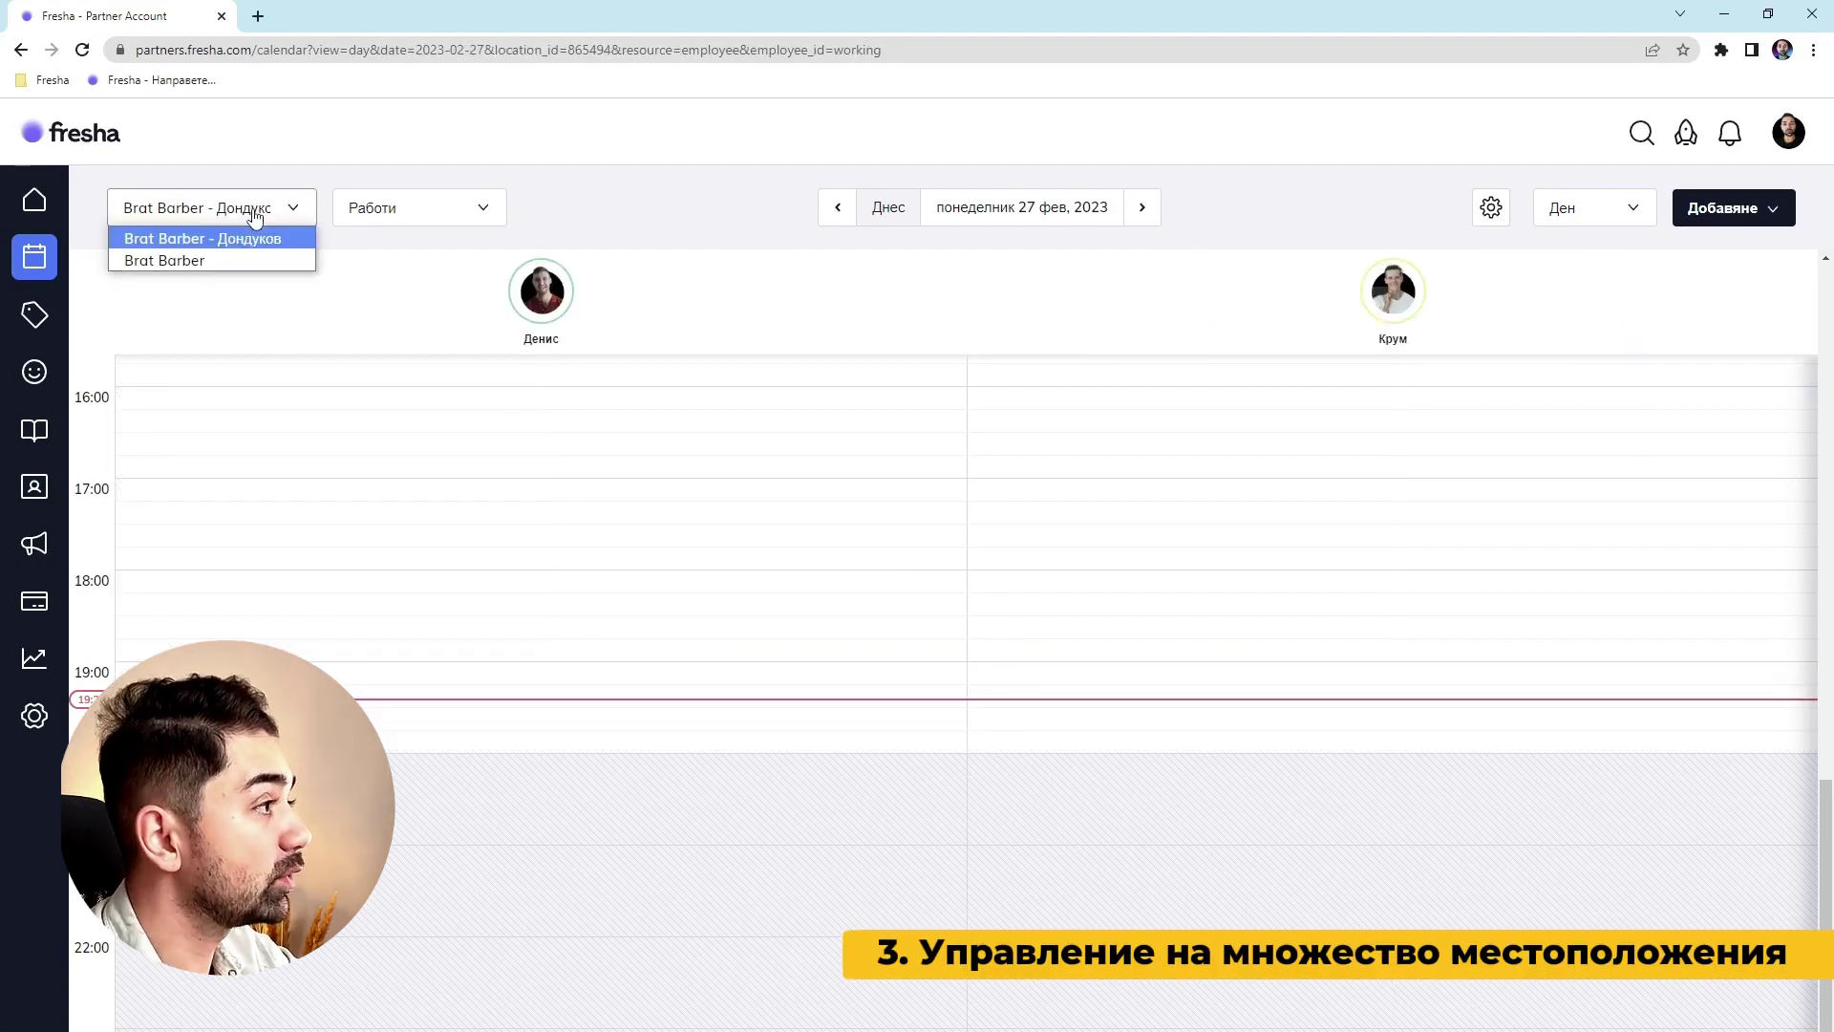
pyautogui.click(241, 269)
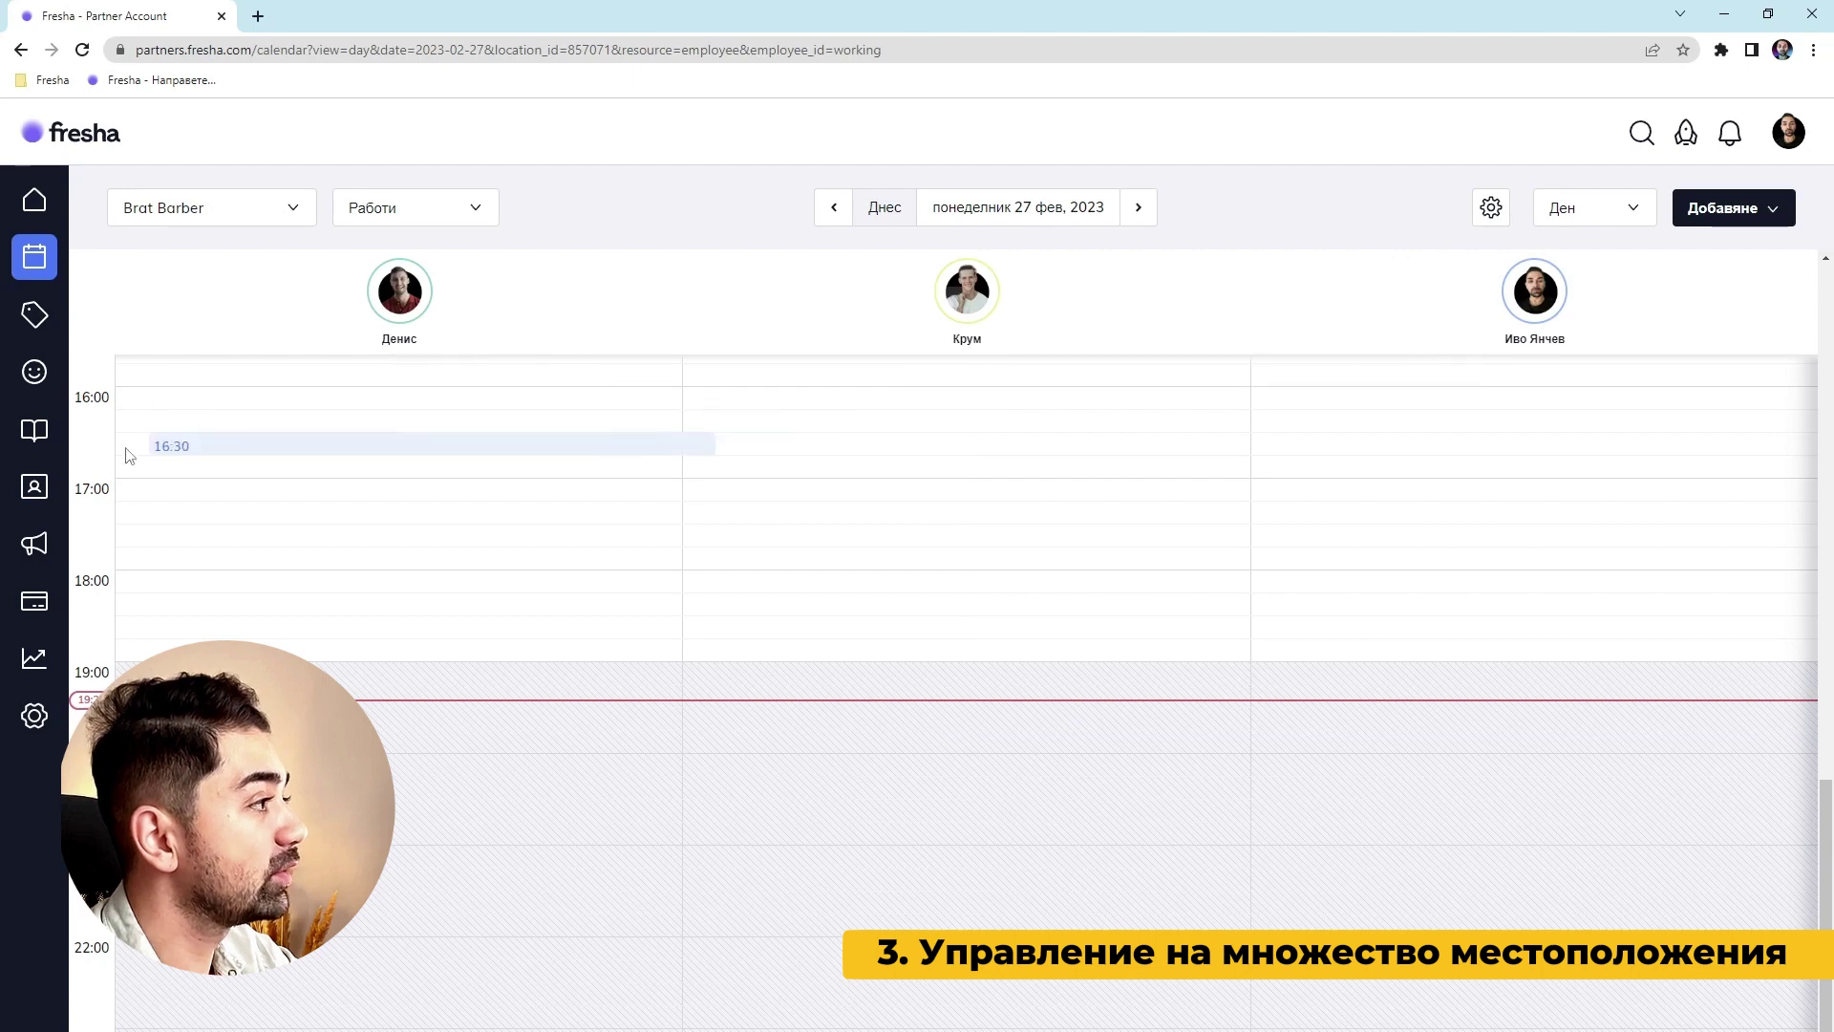
# Visit the online bookings section and the analytics reports section of the partner account
pyautogui.click(35, 486)
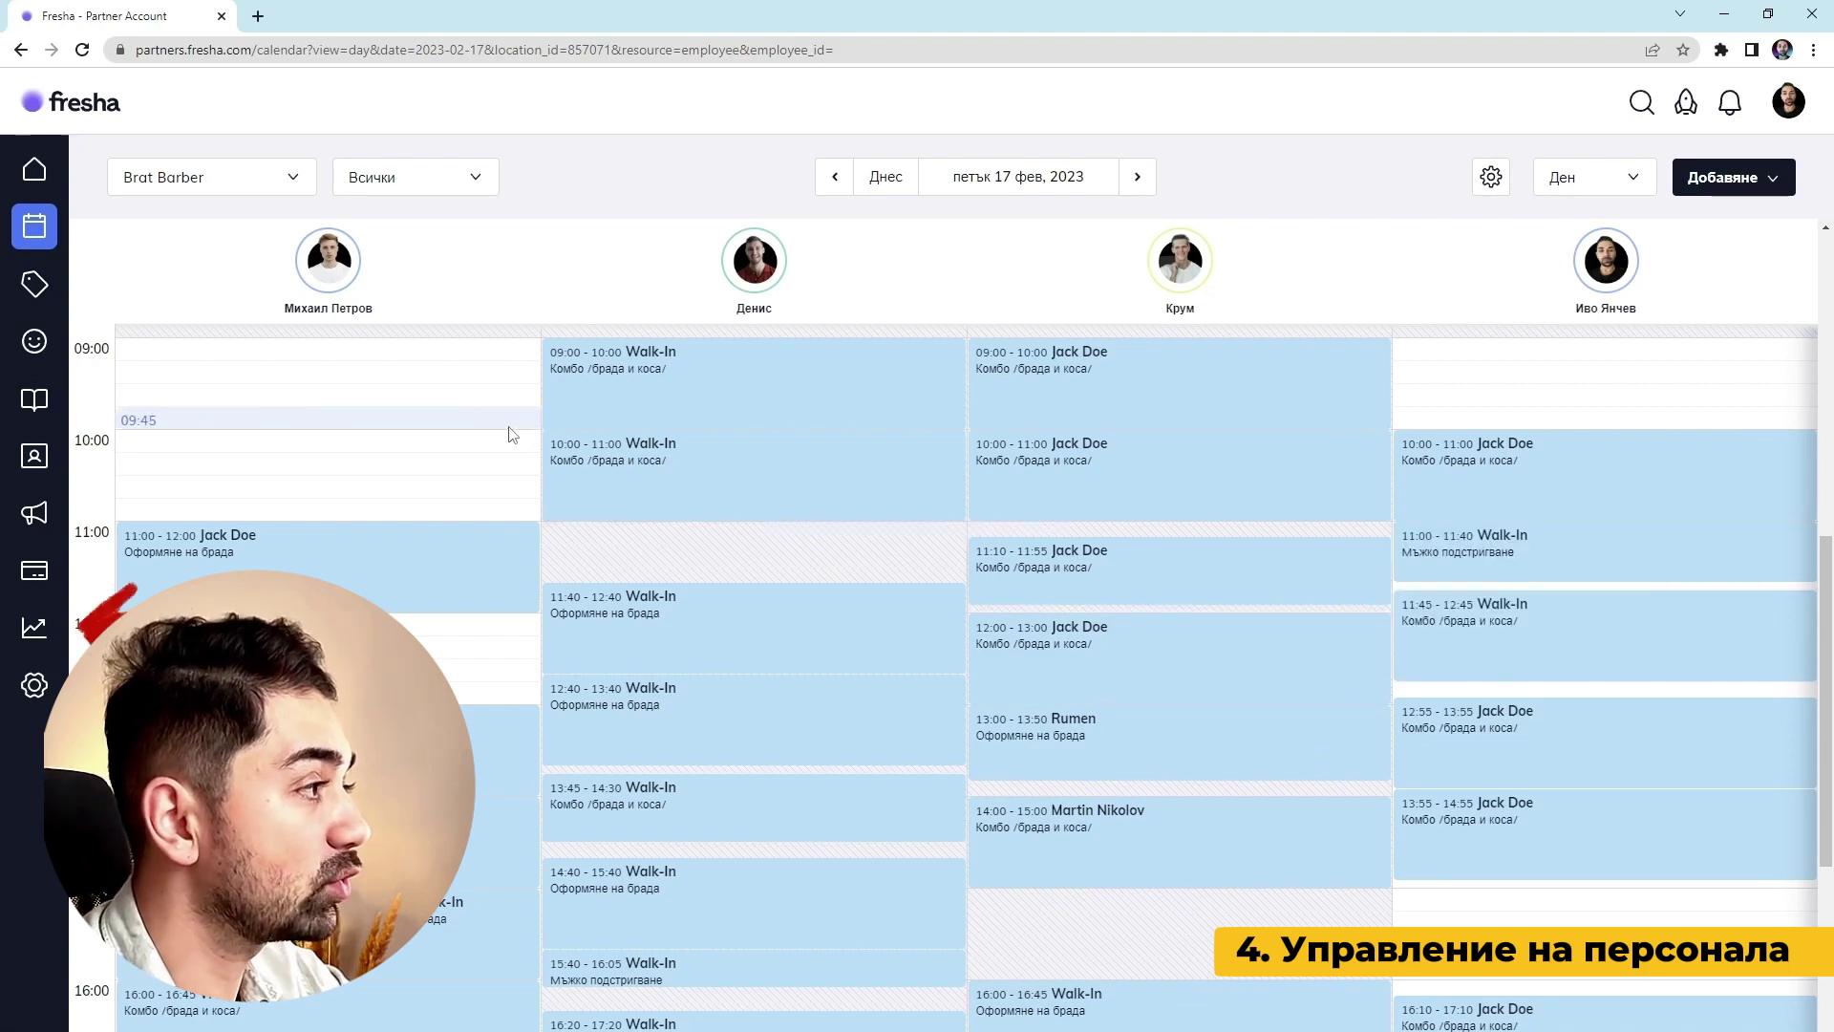
pyautogui.click(31, 633)
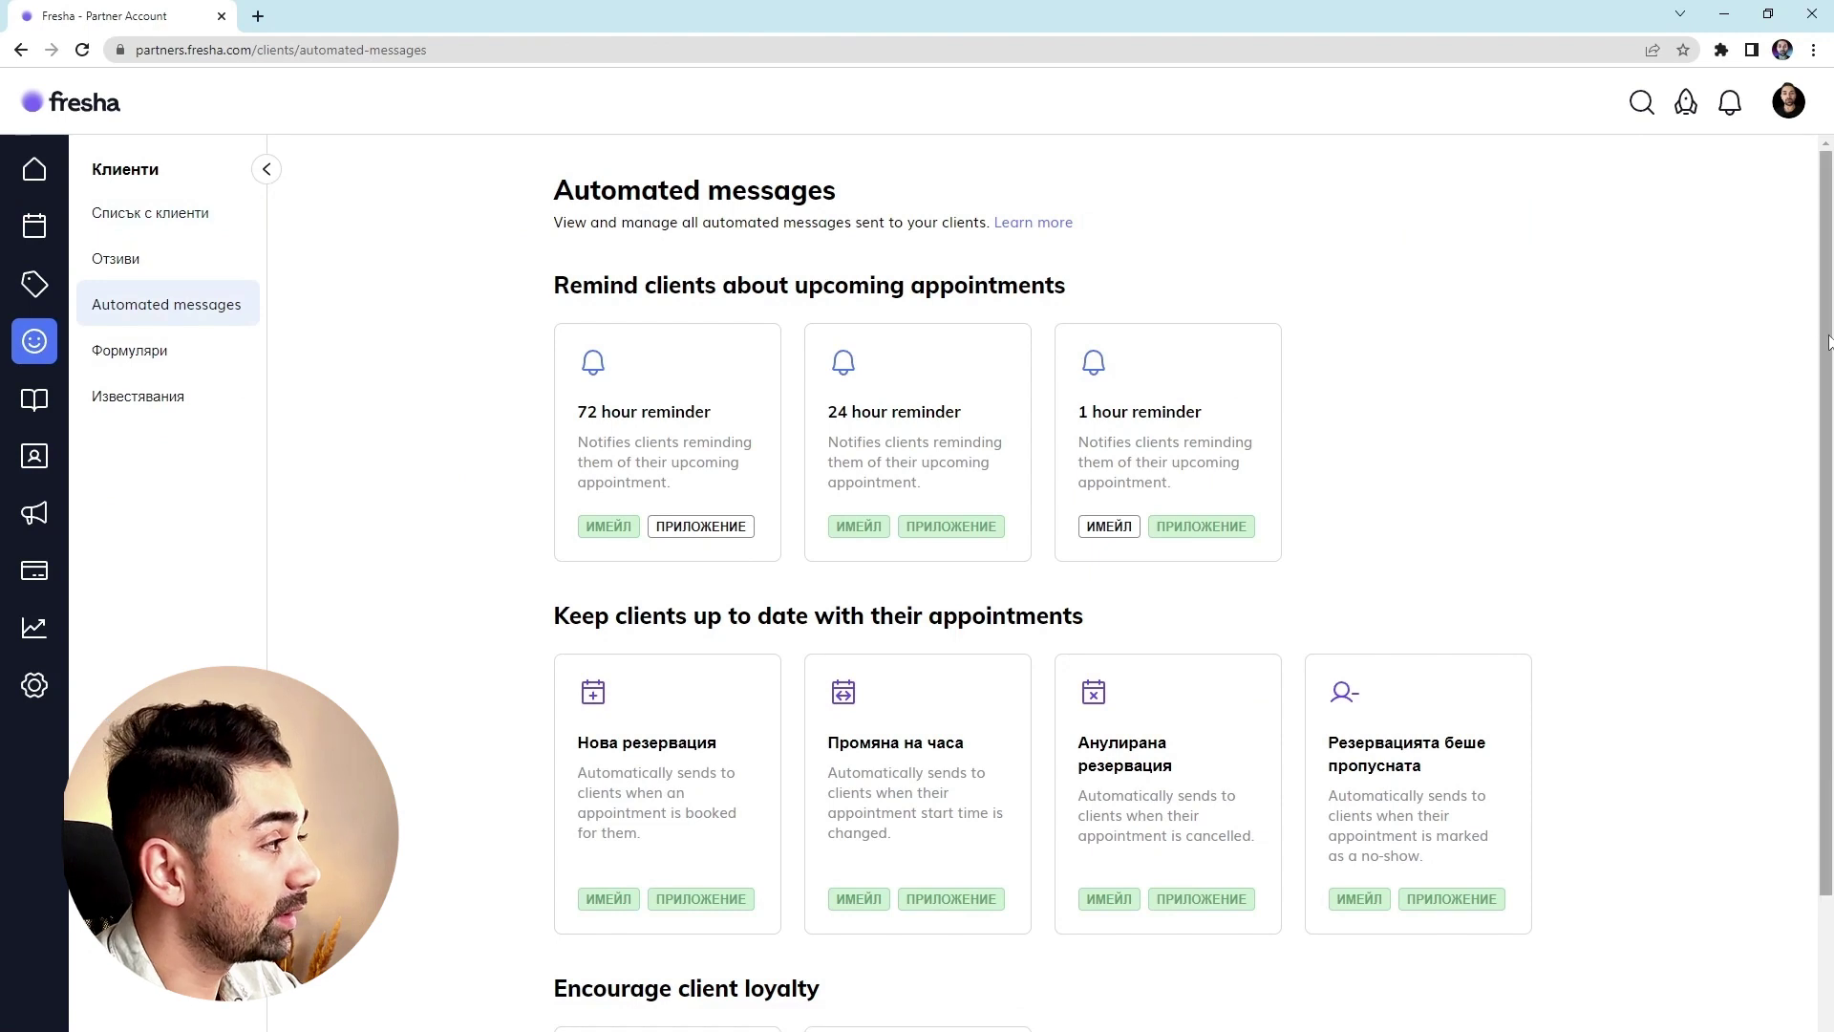
# Configure the "Благодарим Ви за посещението" automated message, switching off its email and app notification channels
pyautogui.scroll(-3, 1812, 497)
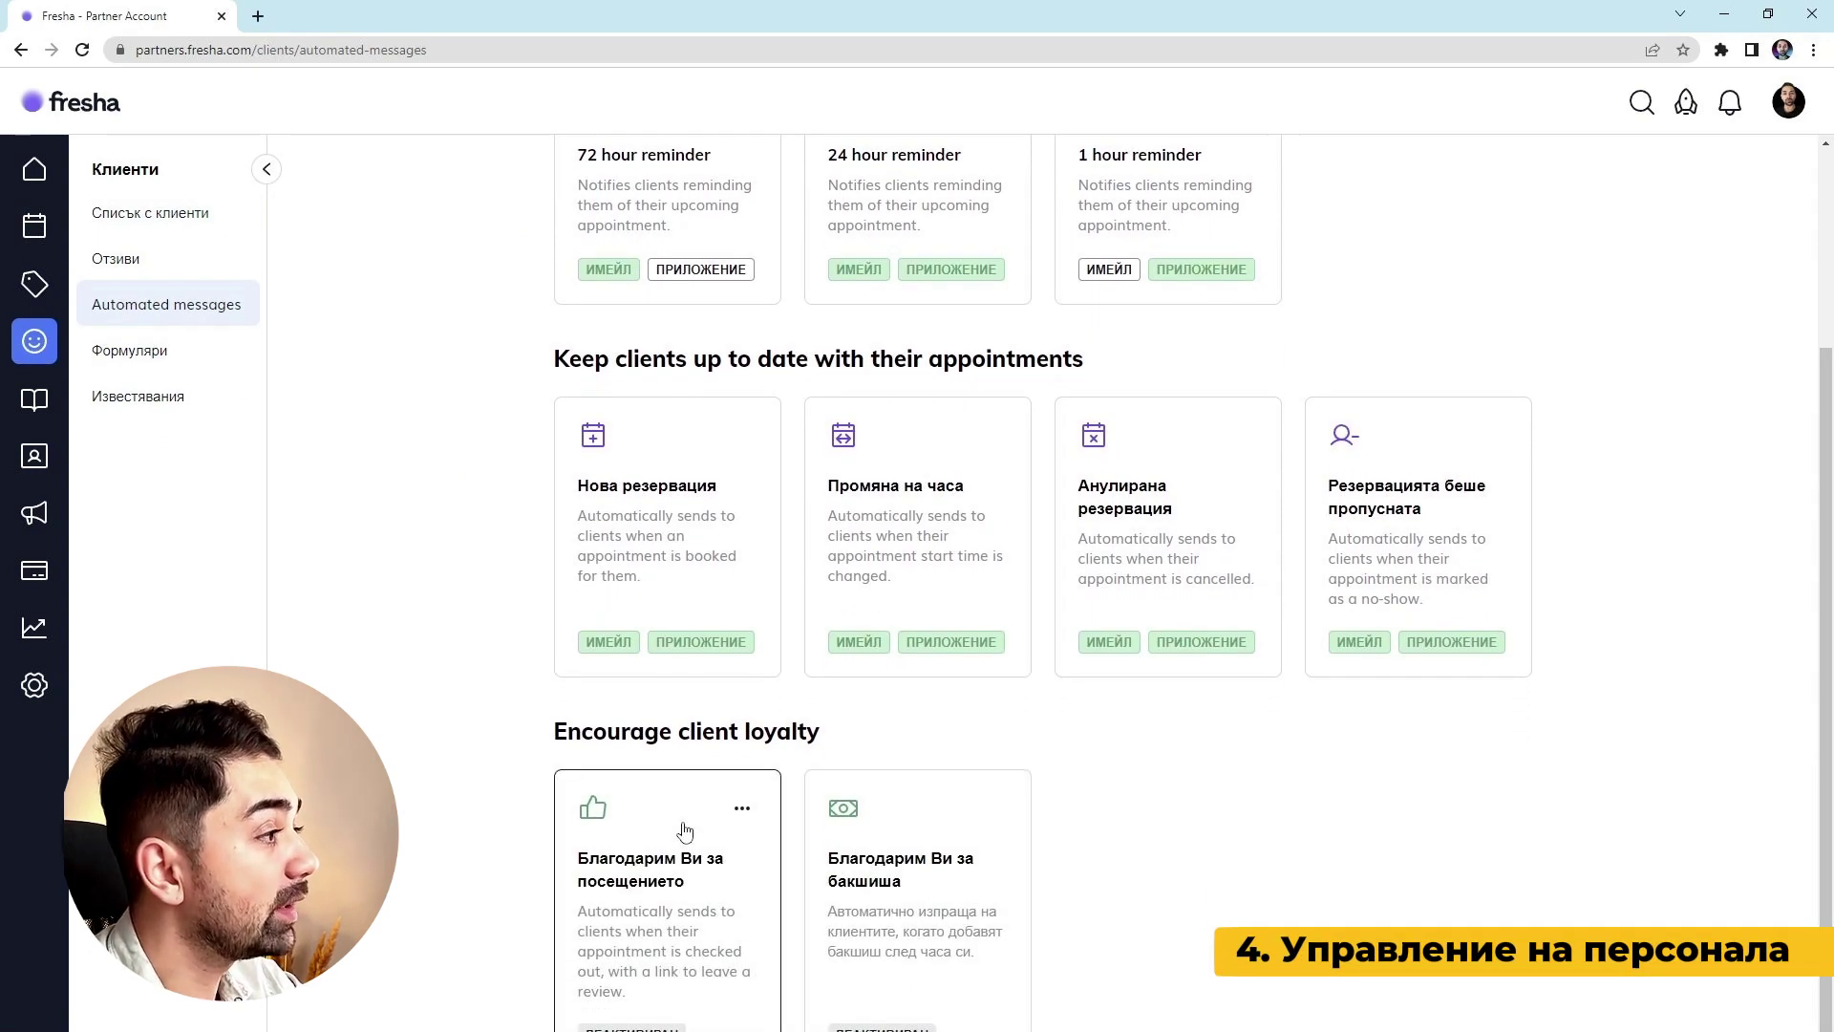
pyautogui.click(684, 831)
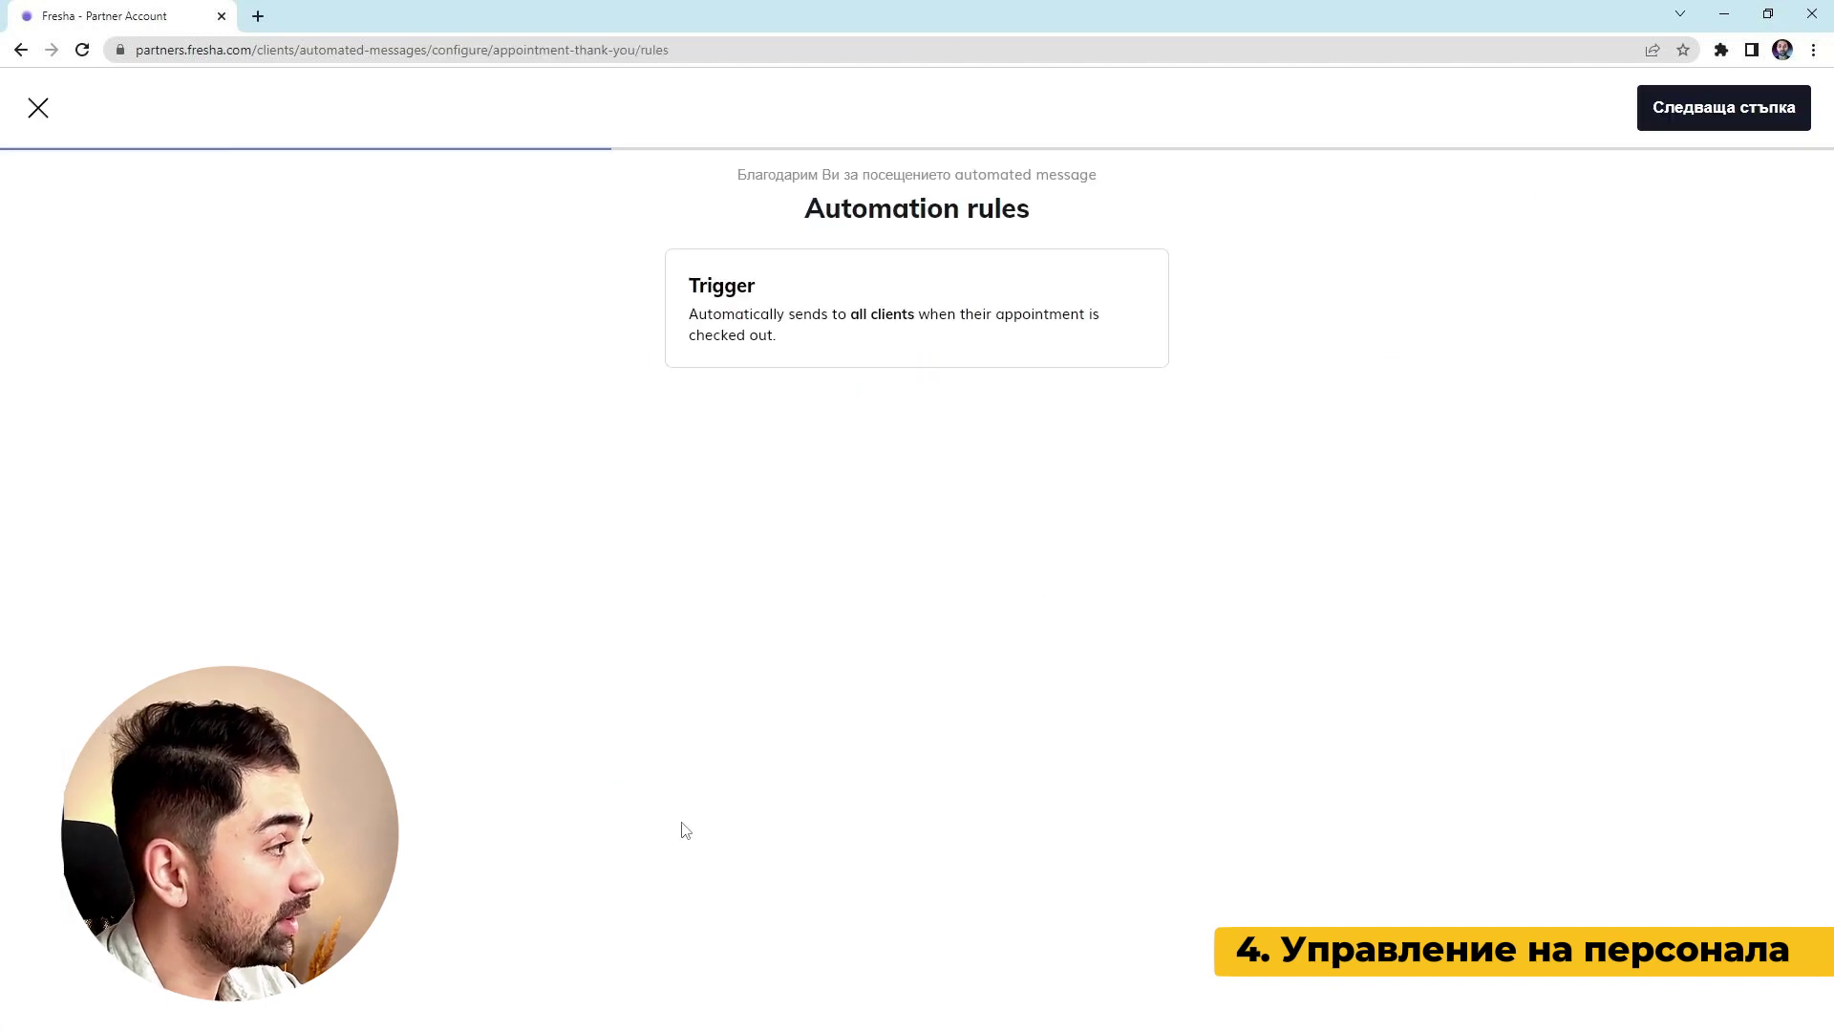
pyautogui.click(1727, 109)
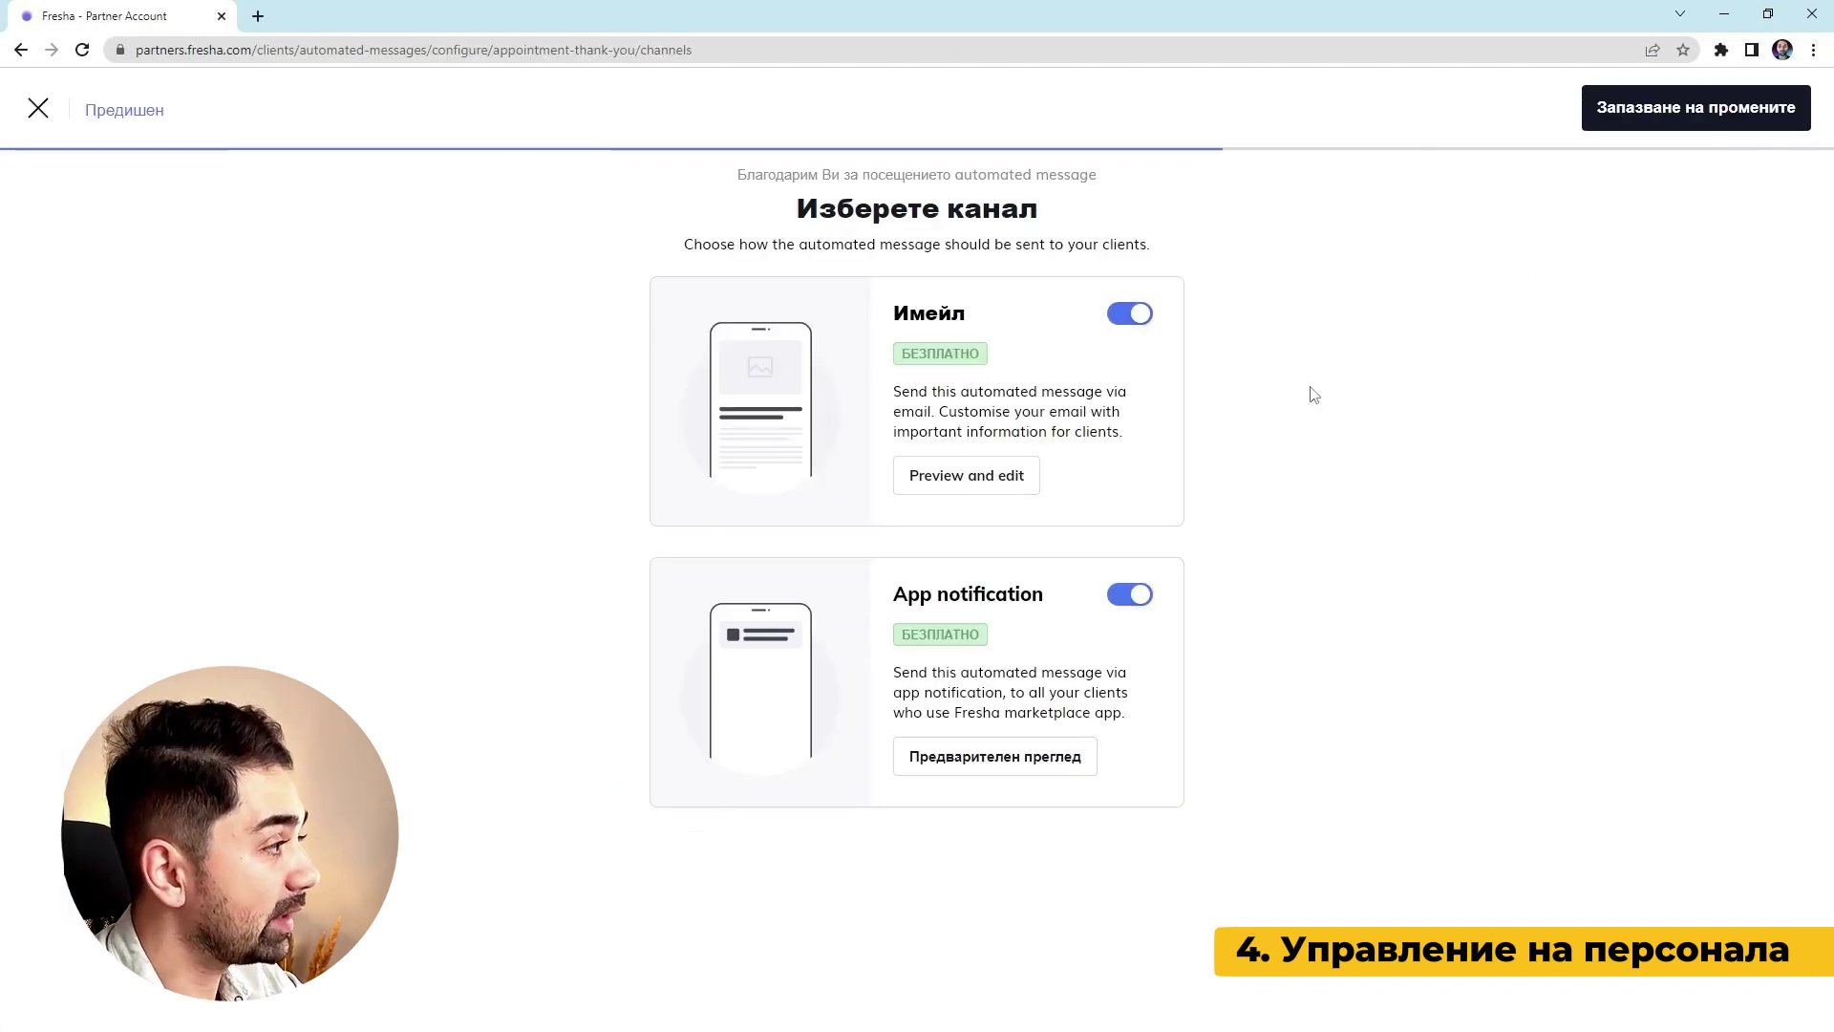
pyautogui.click(1128, 315)
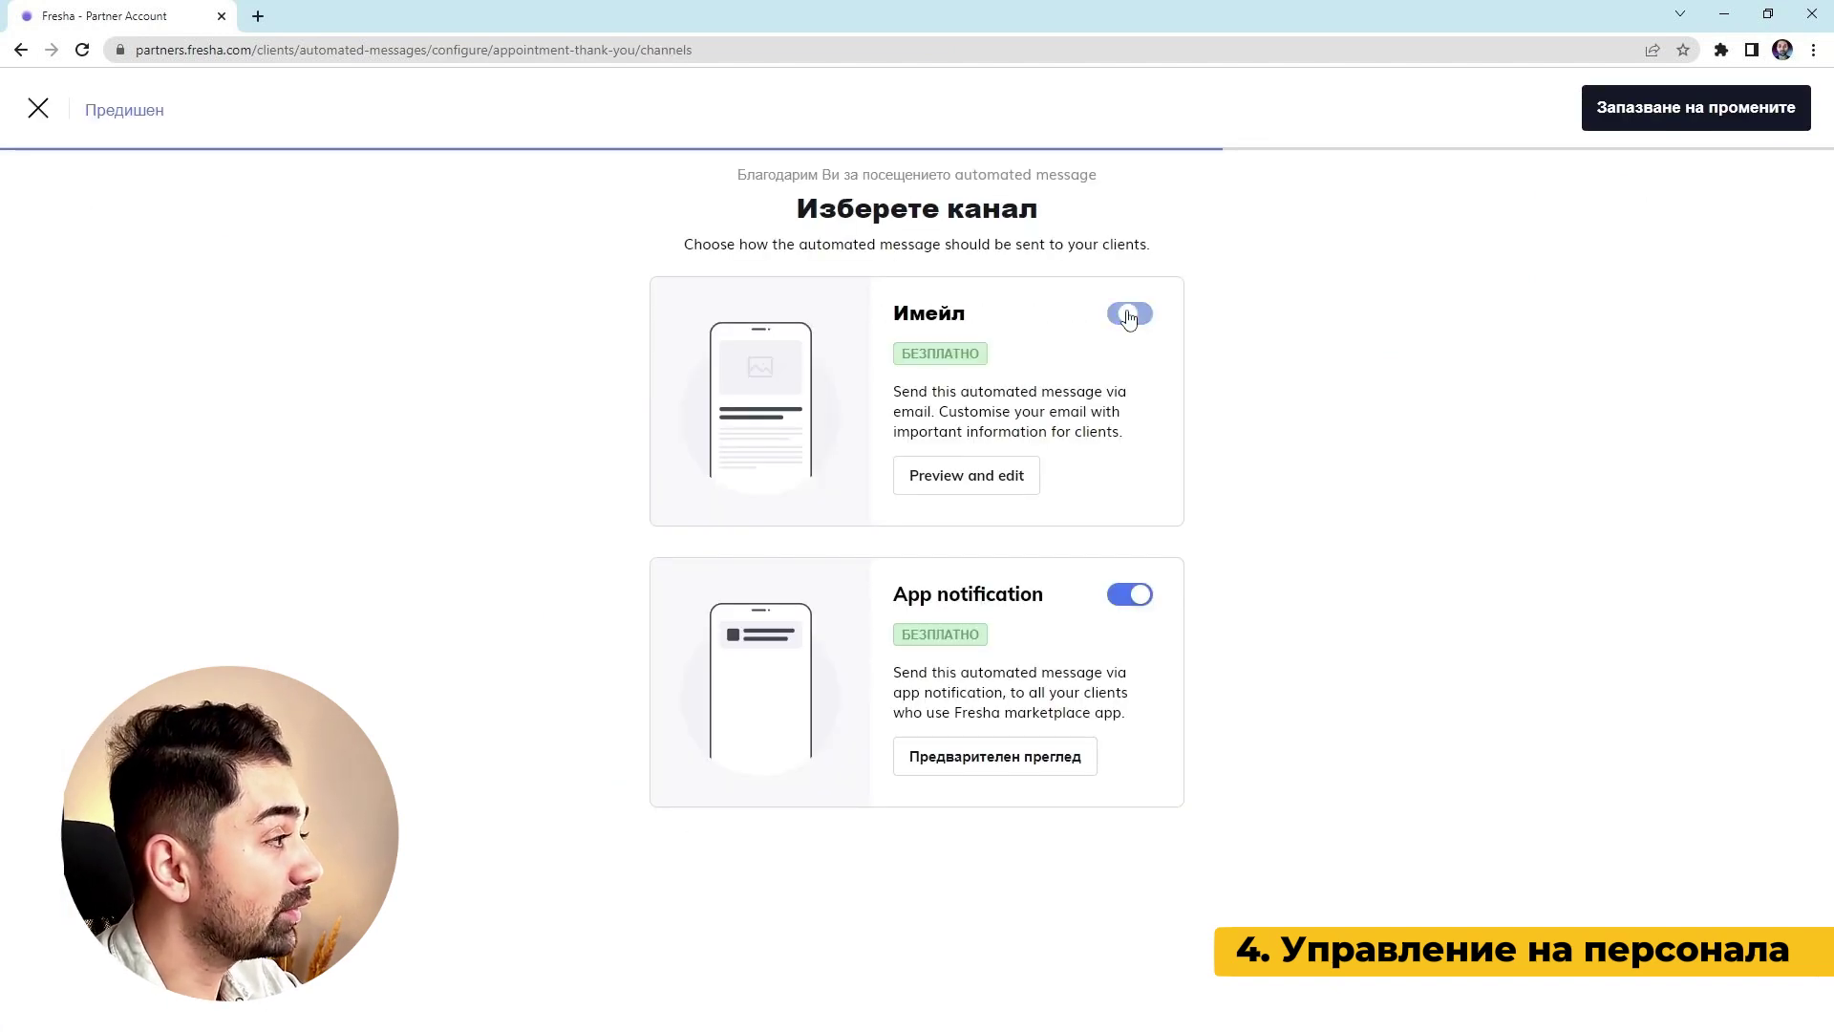
pyautogui.click(1131, 595)
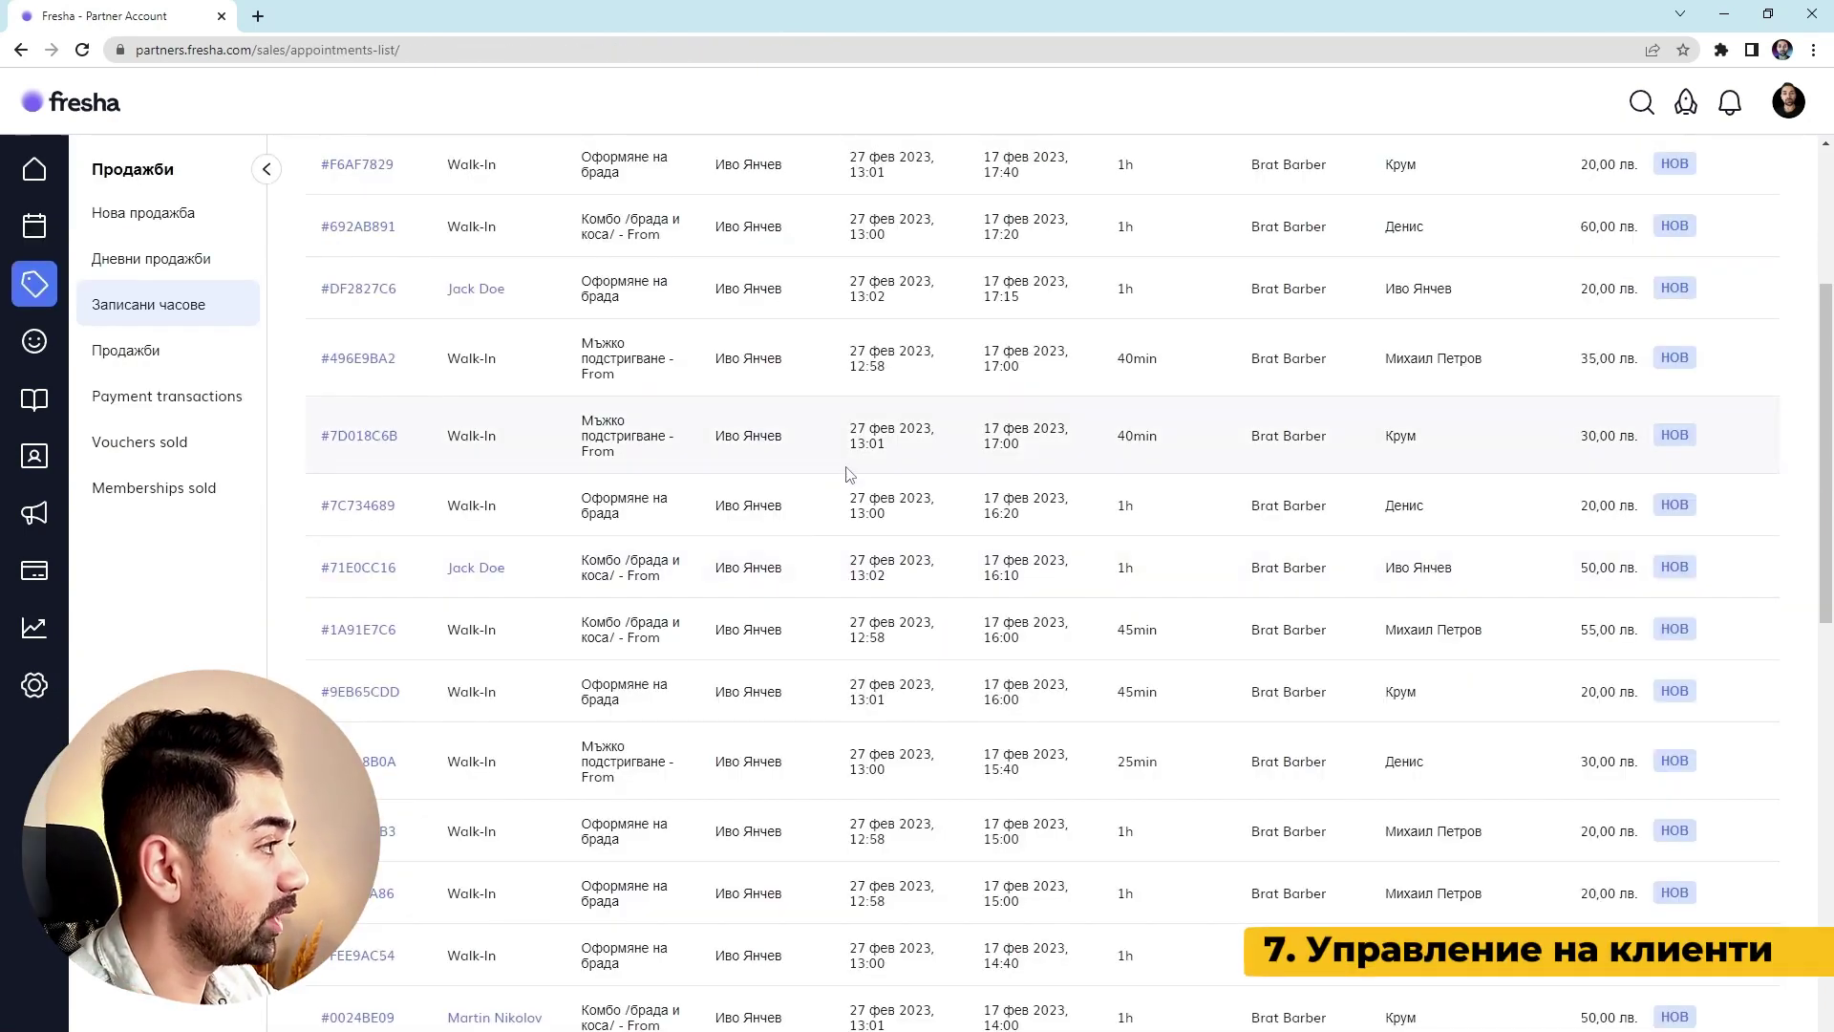
# Bring up the filters for the booked appointments list and open the location choices
pyautogui.scroll(5, 1046, 244)
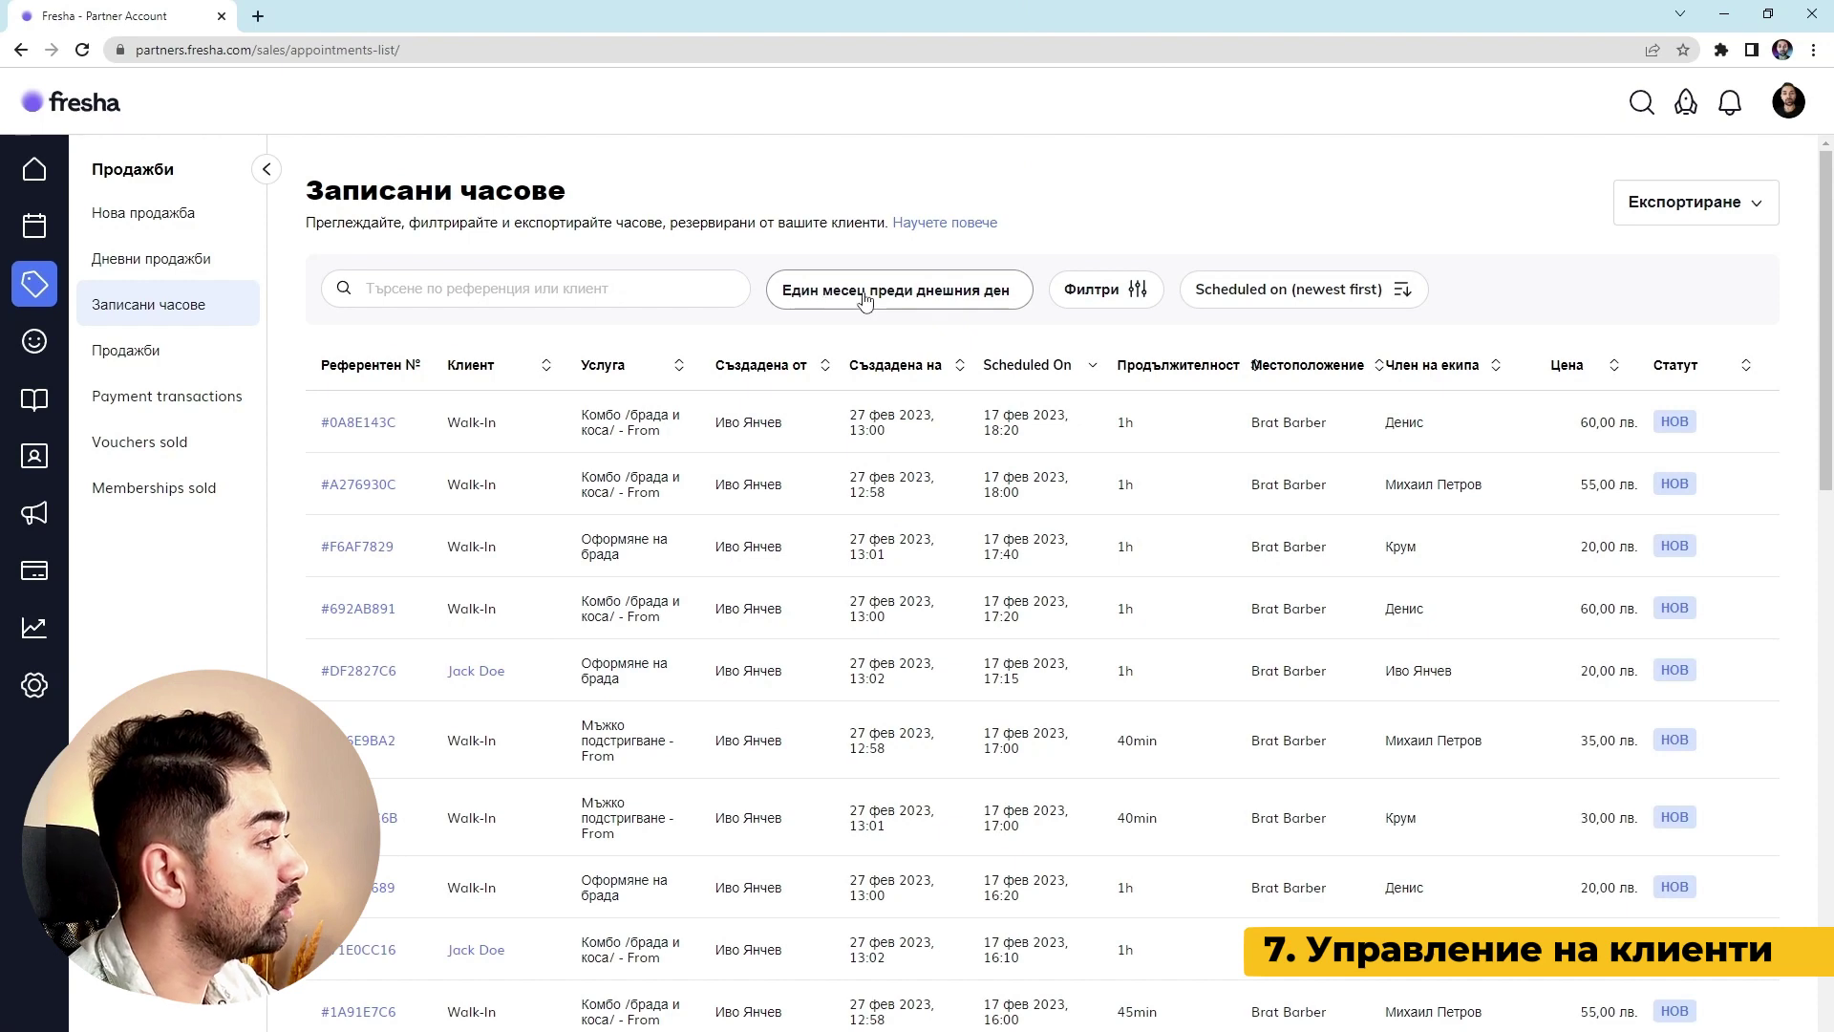
pyautogui.click(1121, 296)
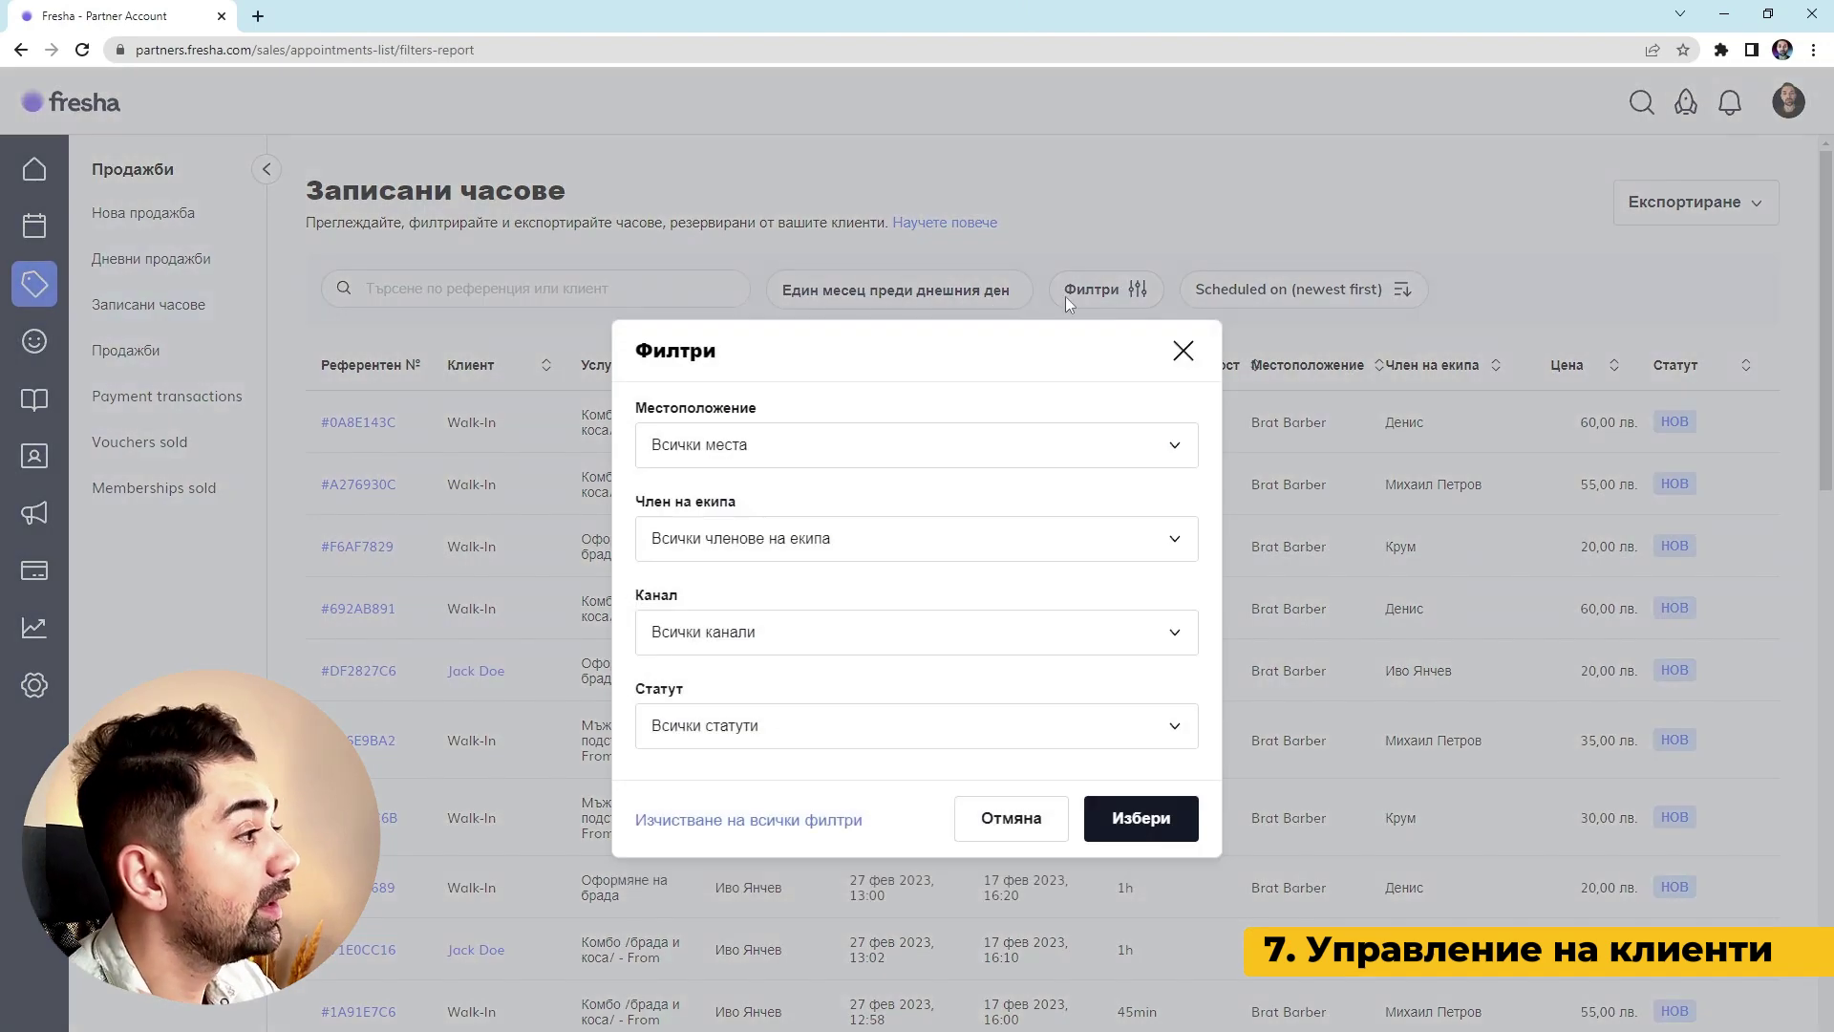
pyautogui.click(851, 449)
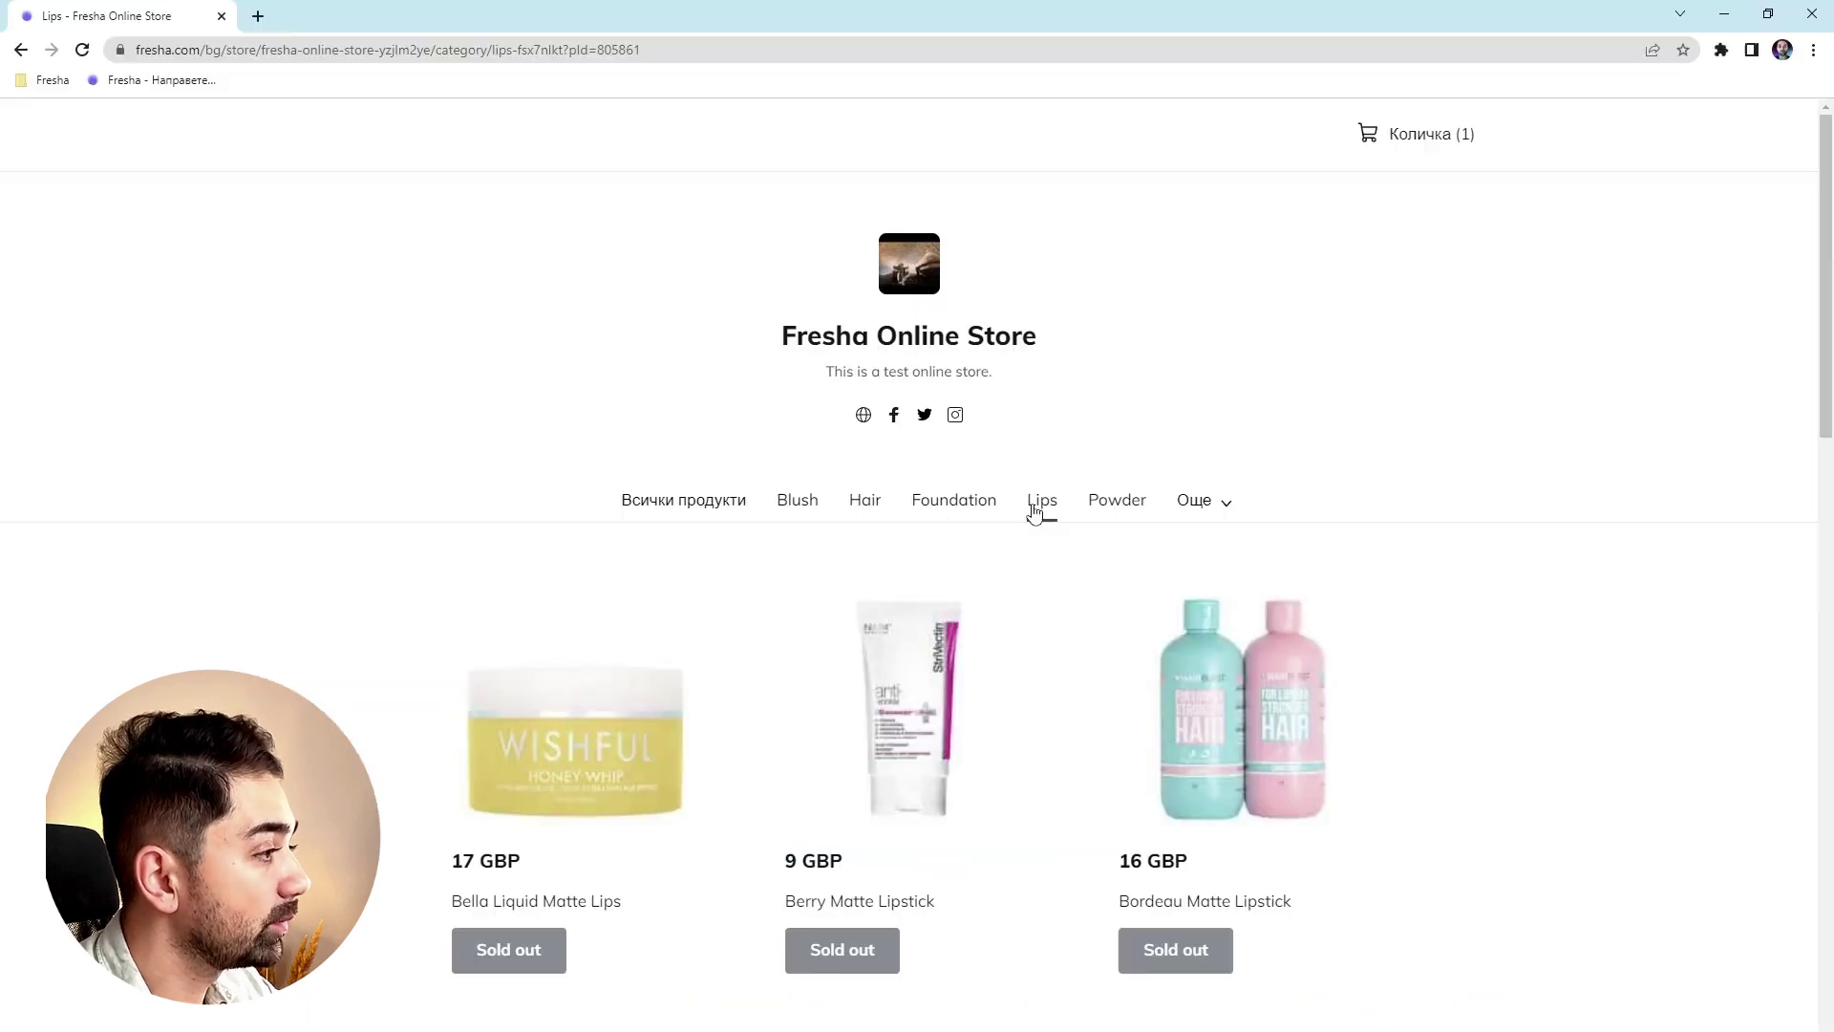
# Browse the store's Powder, Blush and Hair categories and add the L'Oreal Elvive Hyaluronic Shampoo to the cart
pyautogui.click(1114, 504)
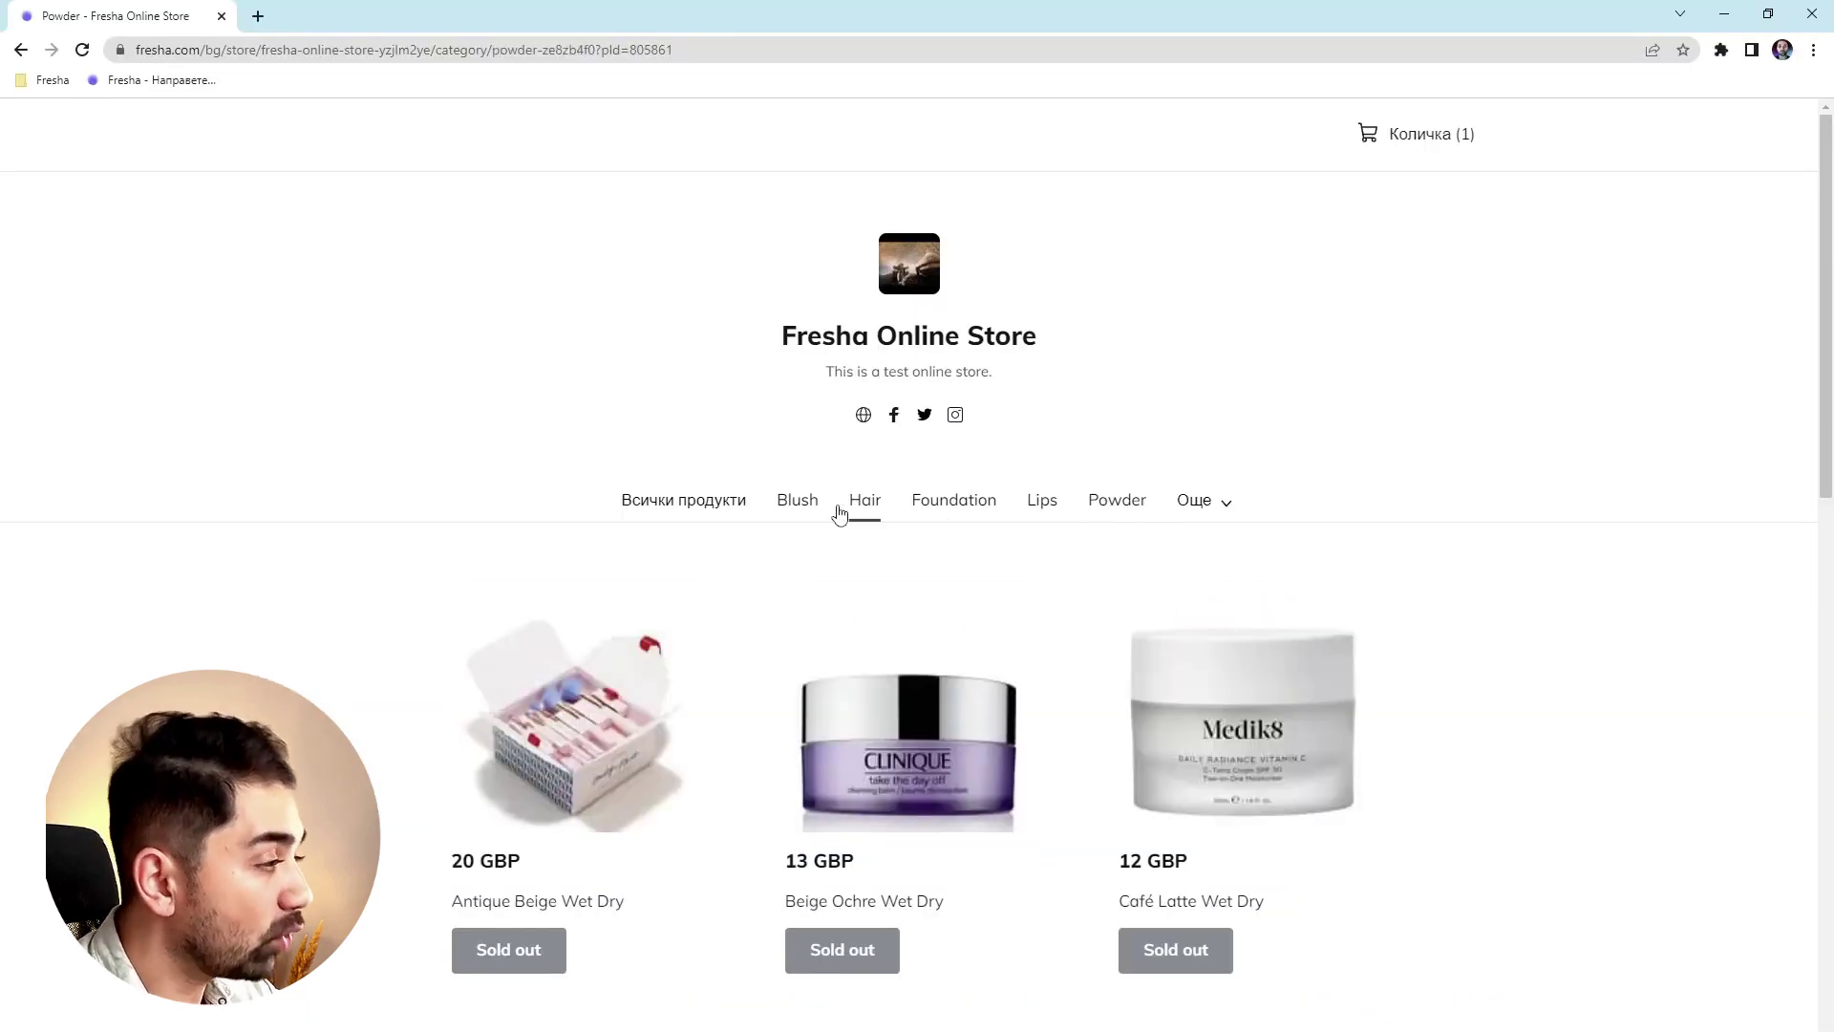
pyautogui.click(806, 506)
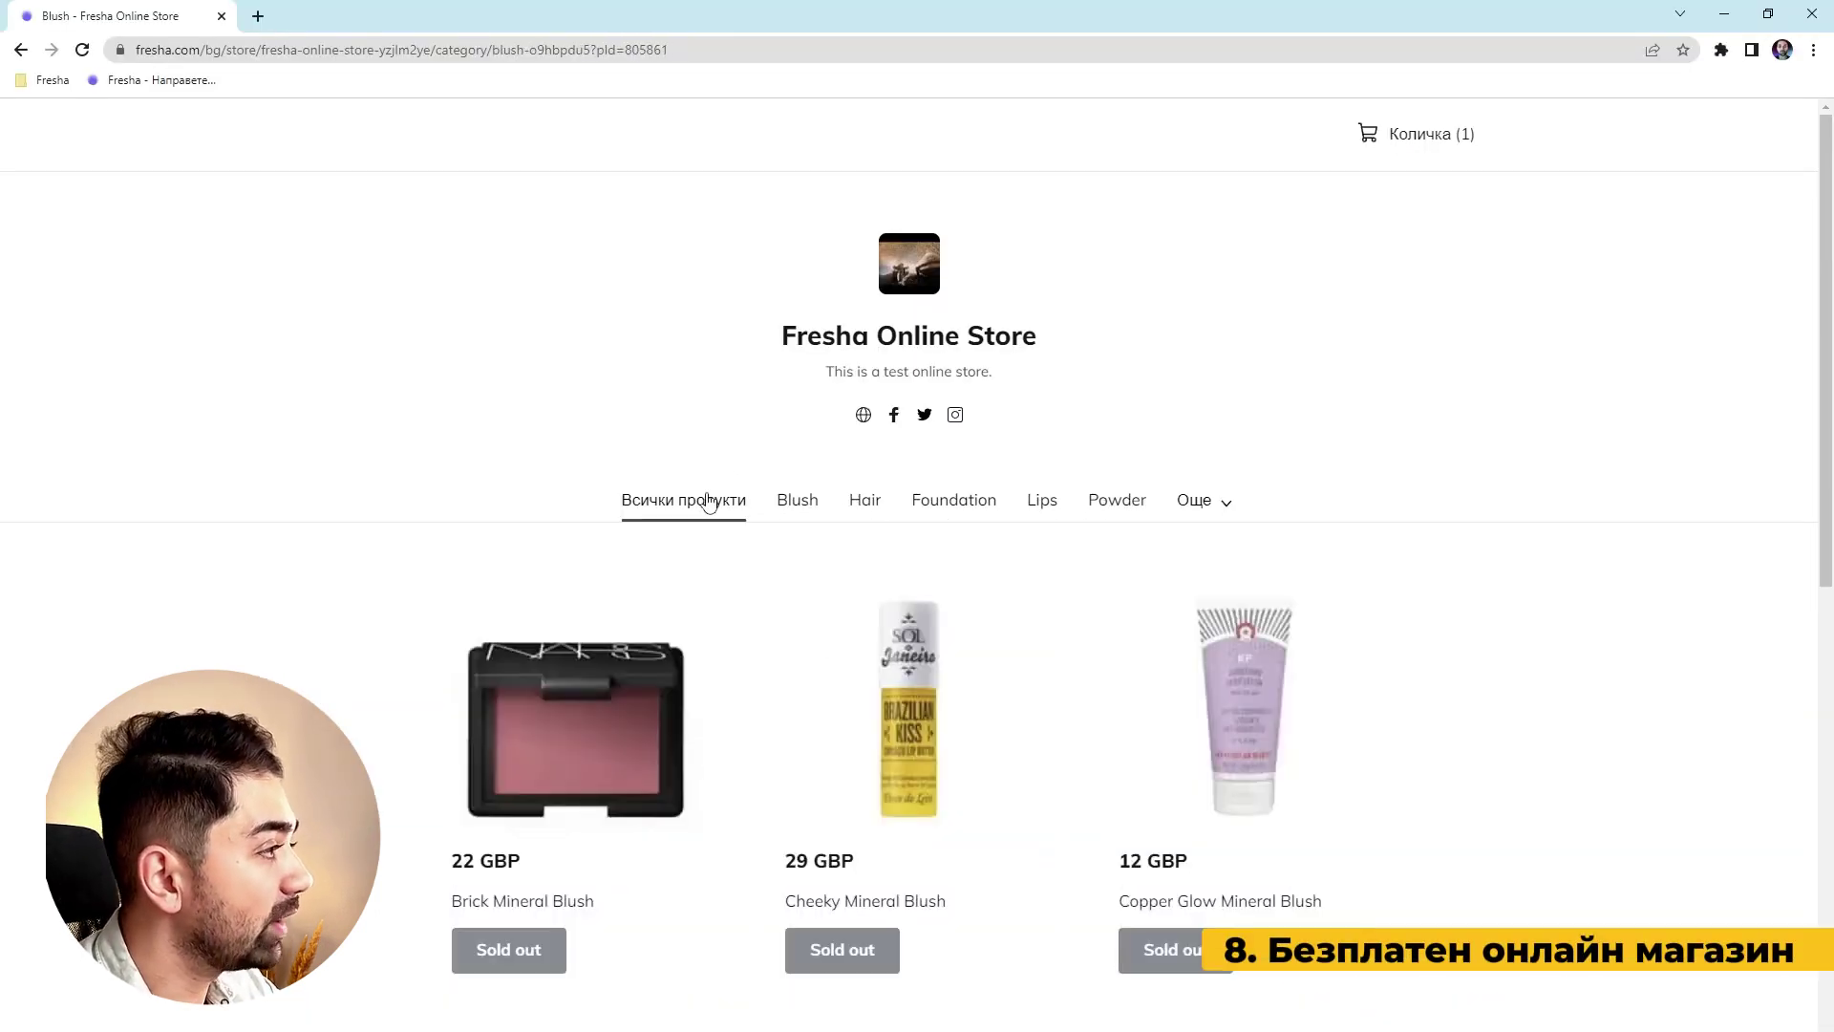
pyautogui.click(866, 511)
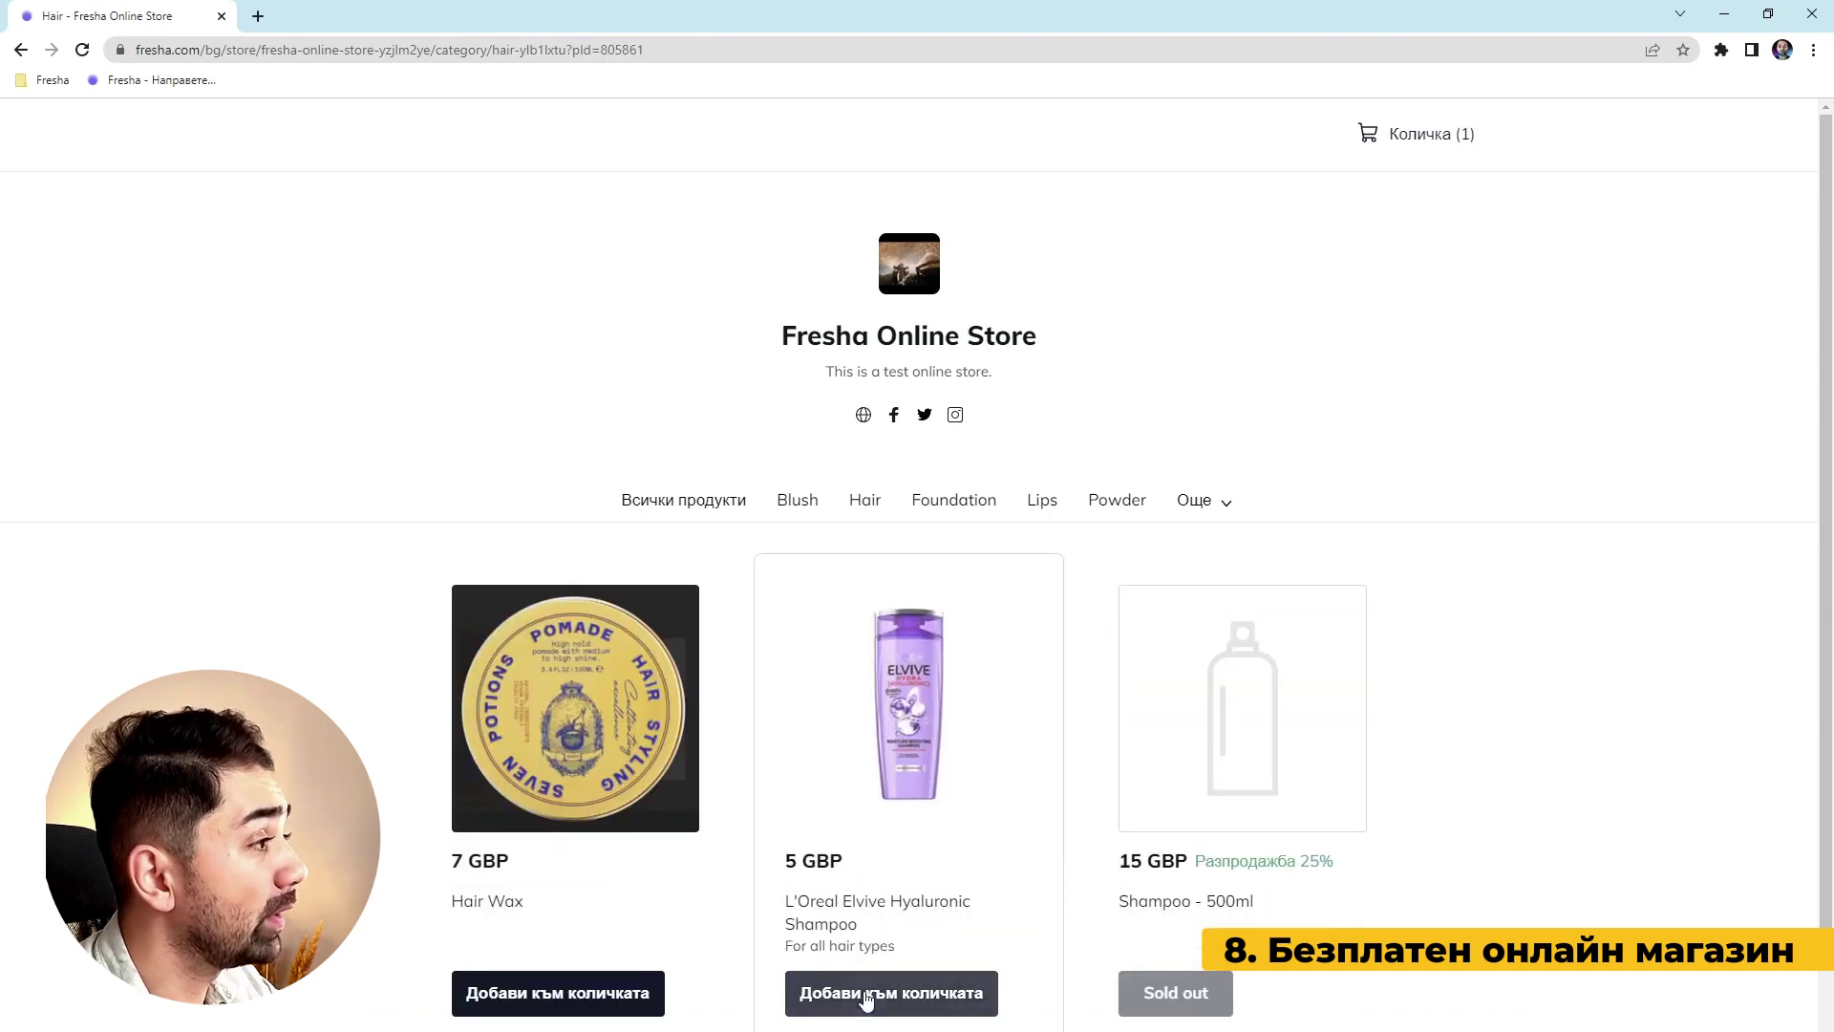
pyautogui.click(866, 995)
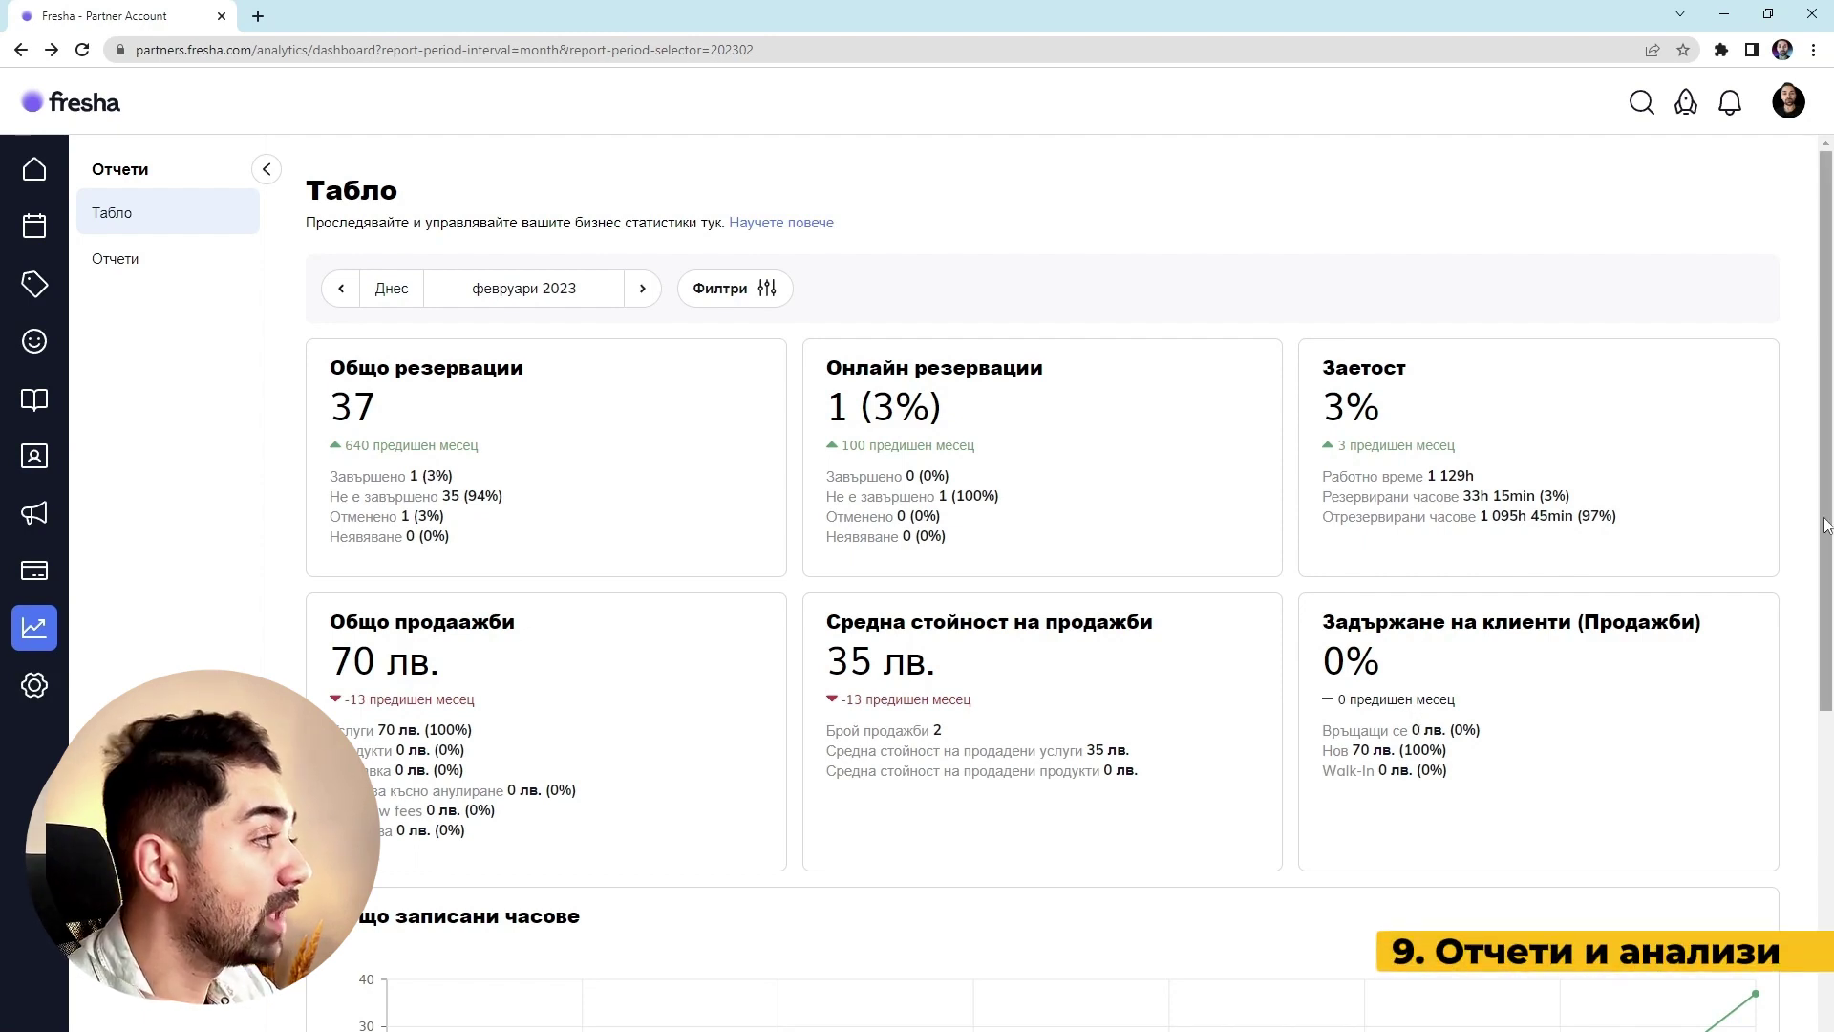
# Look through the February 2023 business statistics dashboard and the list of available reports
pyautogui.scroll(-5, 1529, 798)
pyautogui.scroll(-2, 1069, 583)
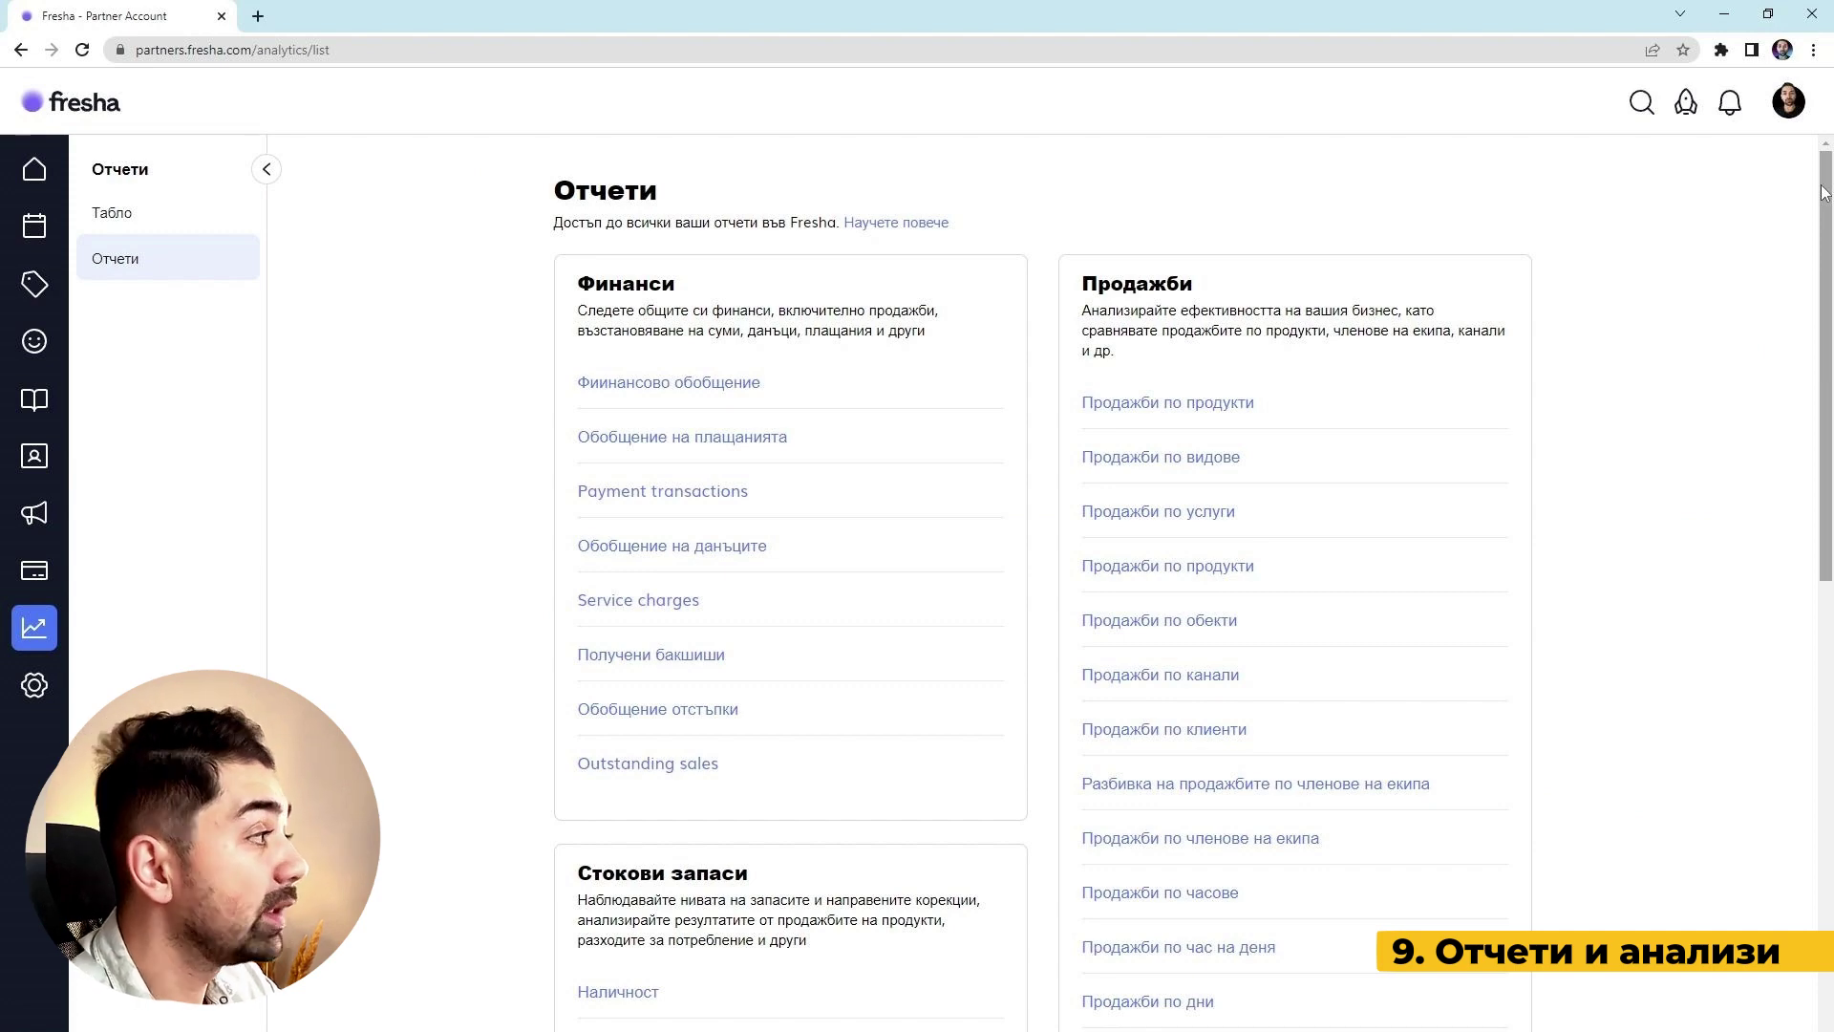
pyautogui.middleClick(438, 230)
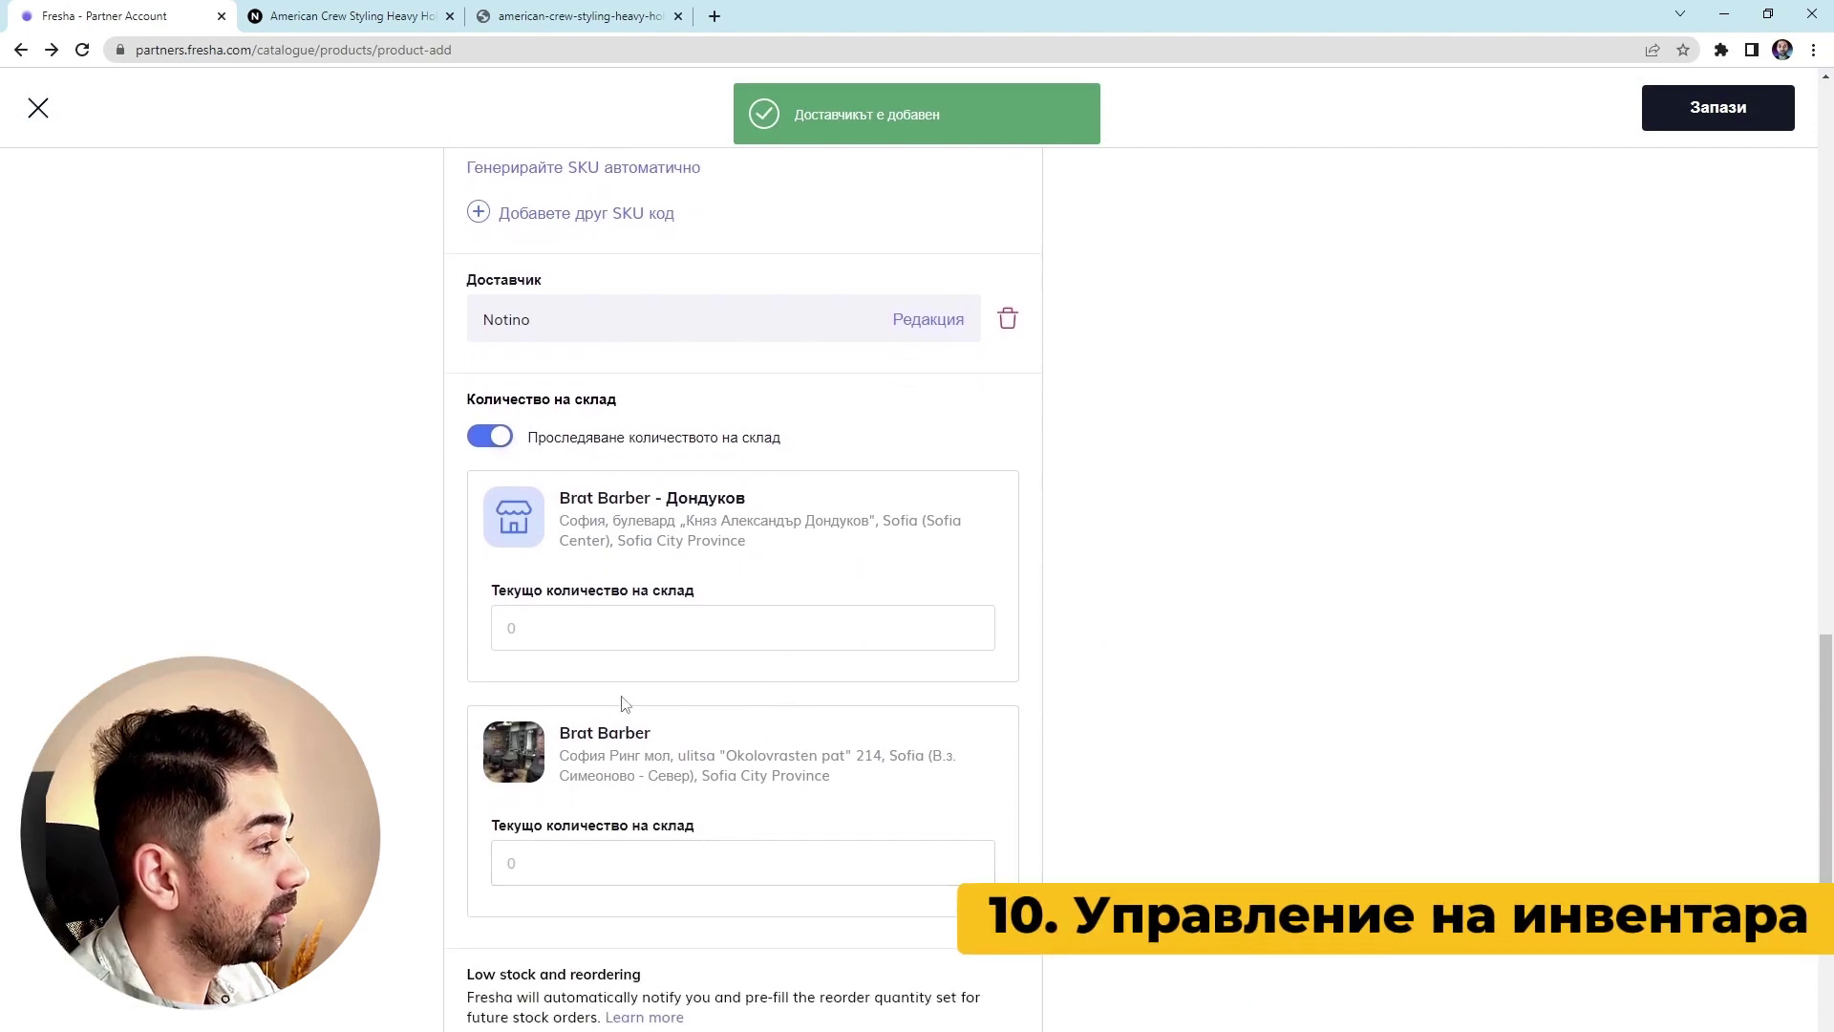
# Set the new product's current stock quantity at the Brat Barber location to 5
pyautogui.click(559, 863)
pyautogui.write('5')
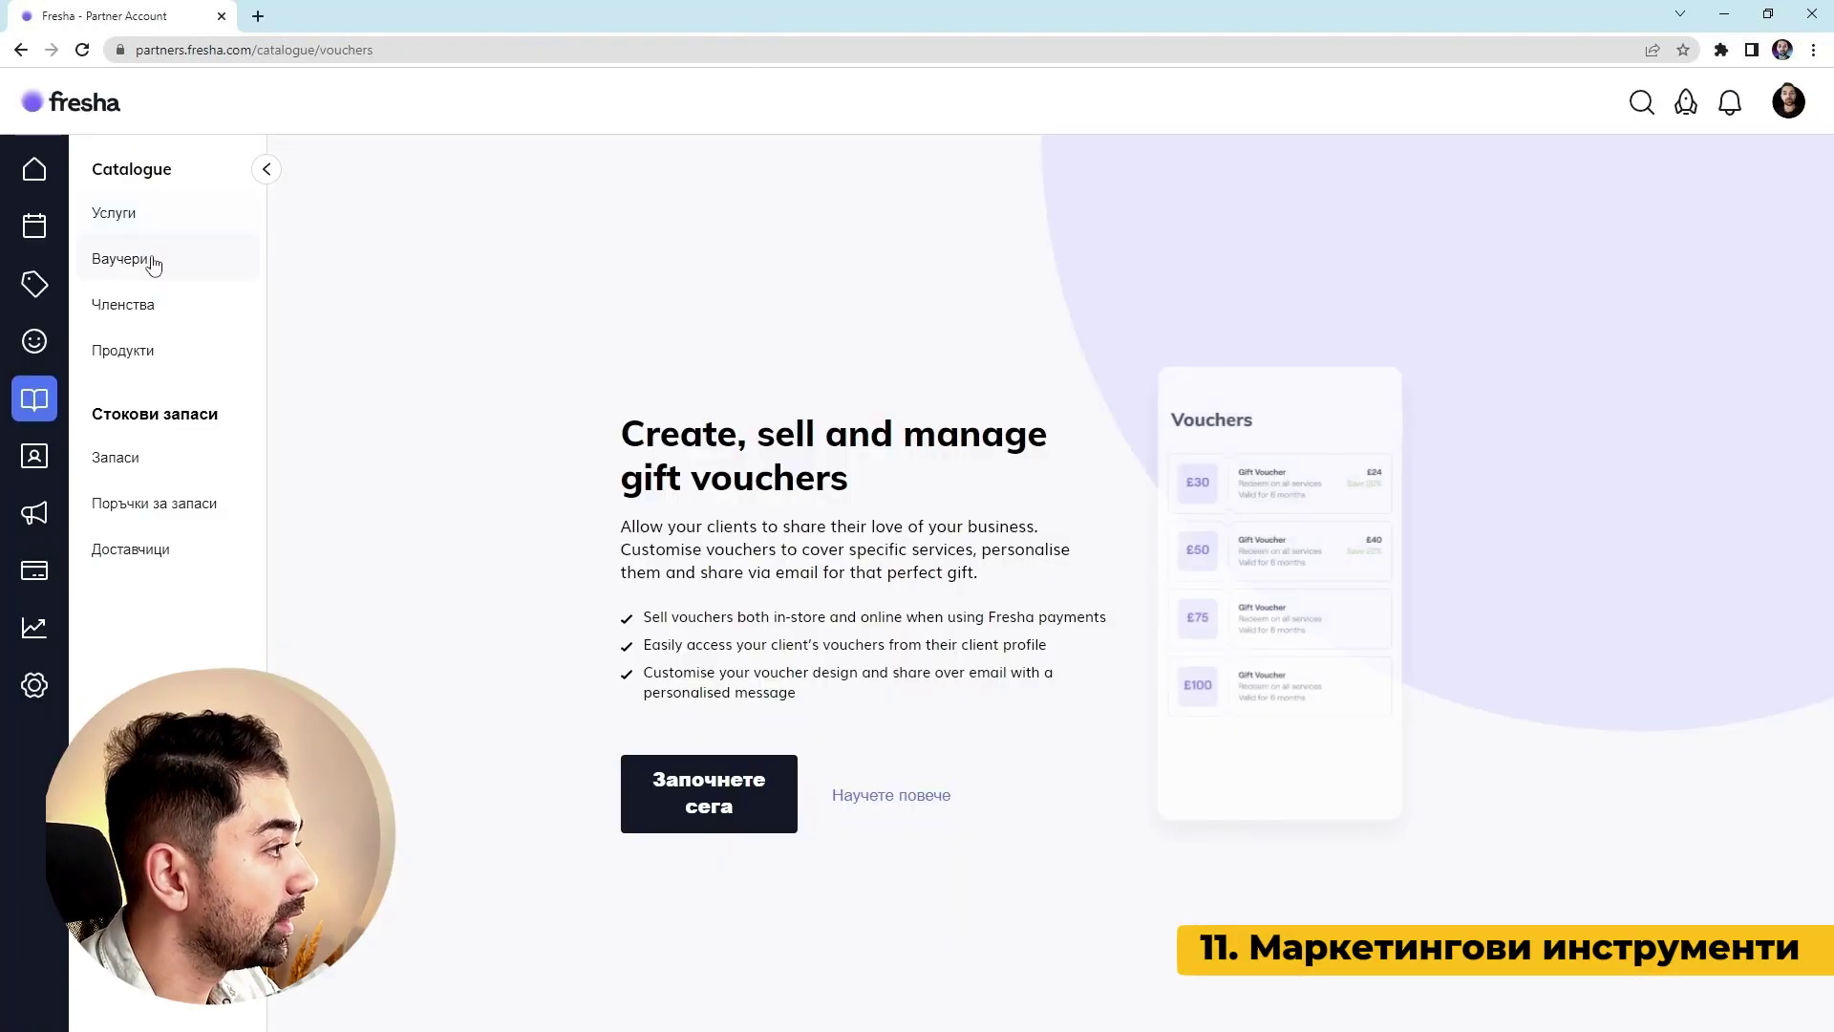
# Start creating a gift voucher type and begin filling in its name
pyautogui.click(702, 798)
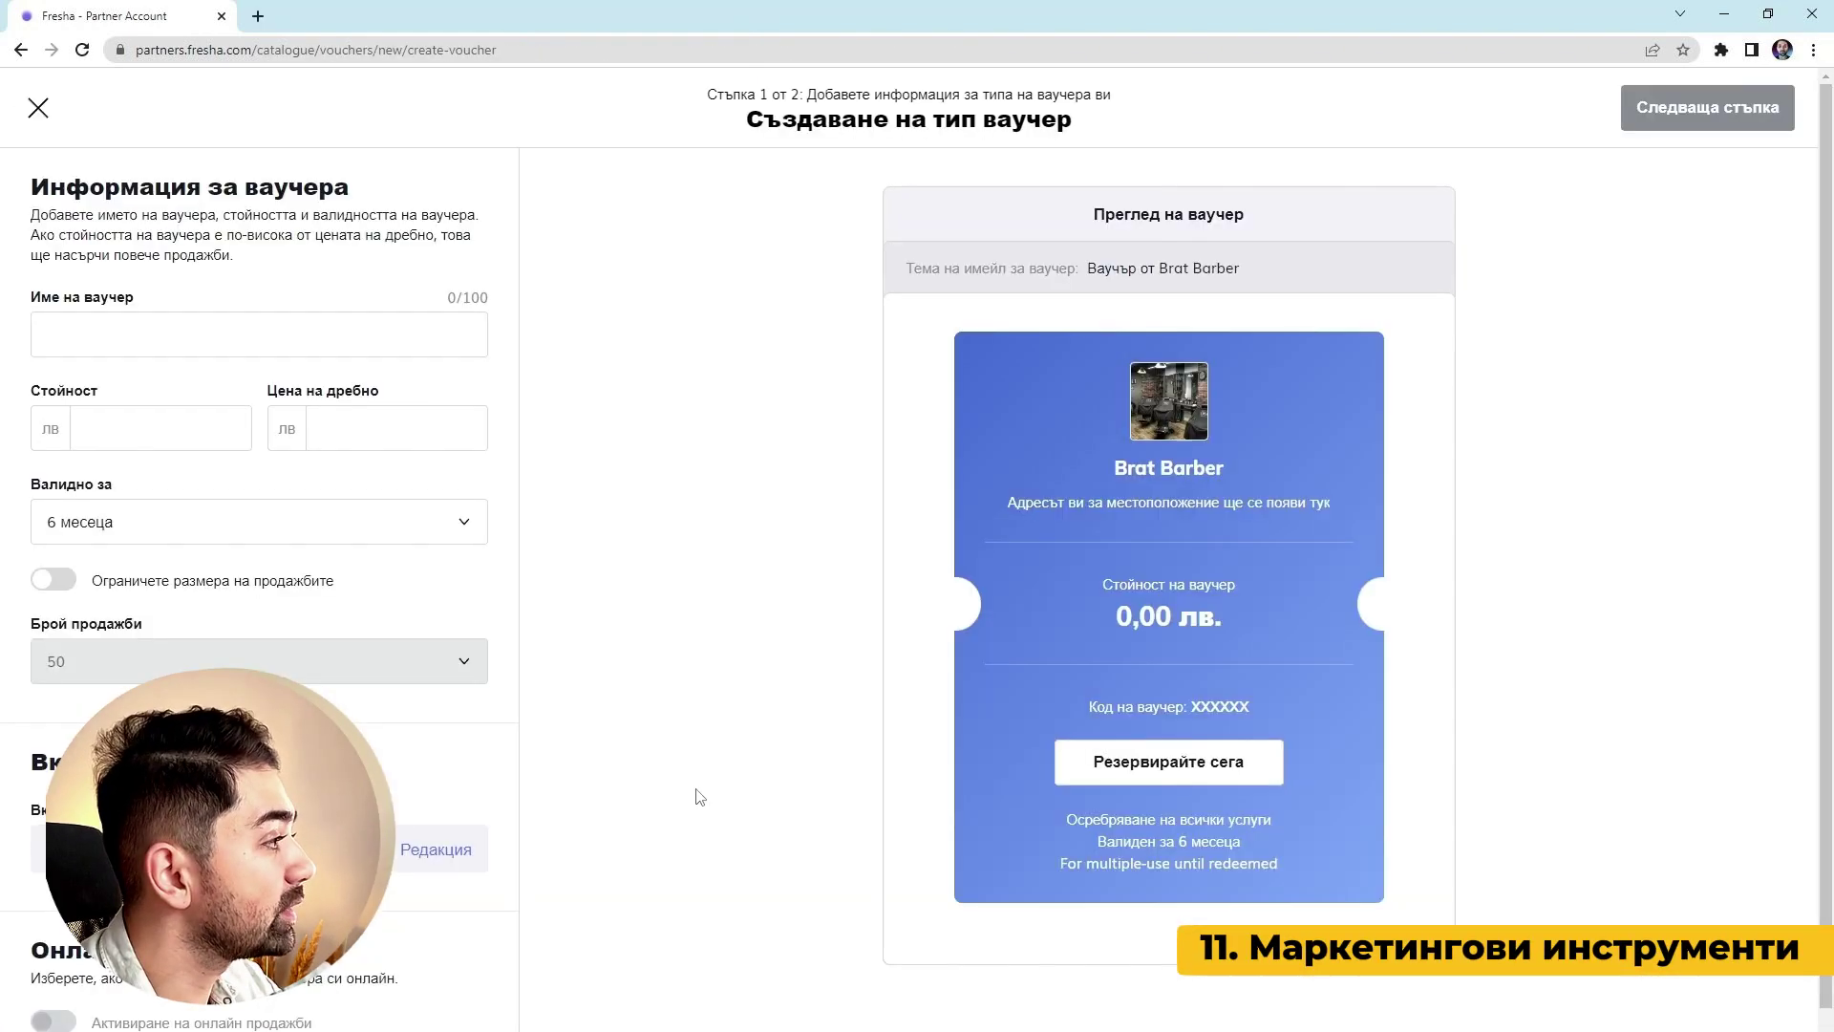
pyautogui.click(171, 351)
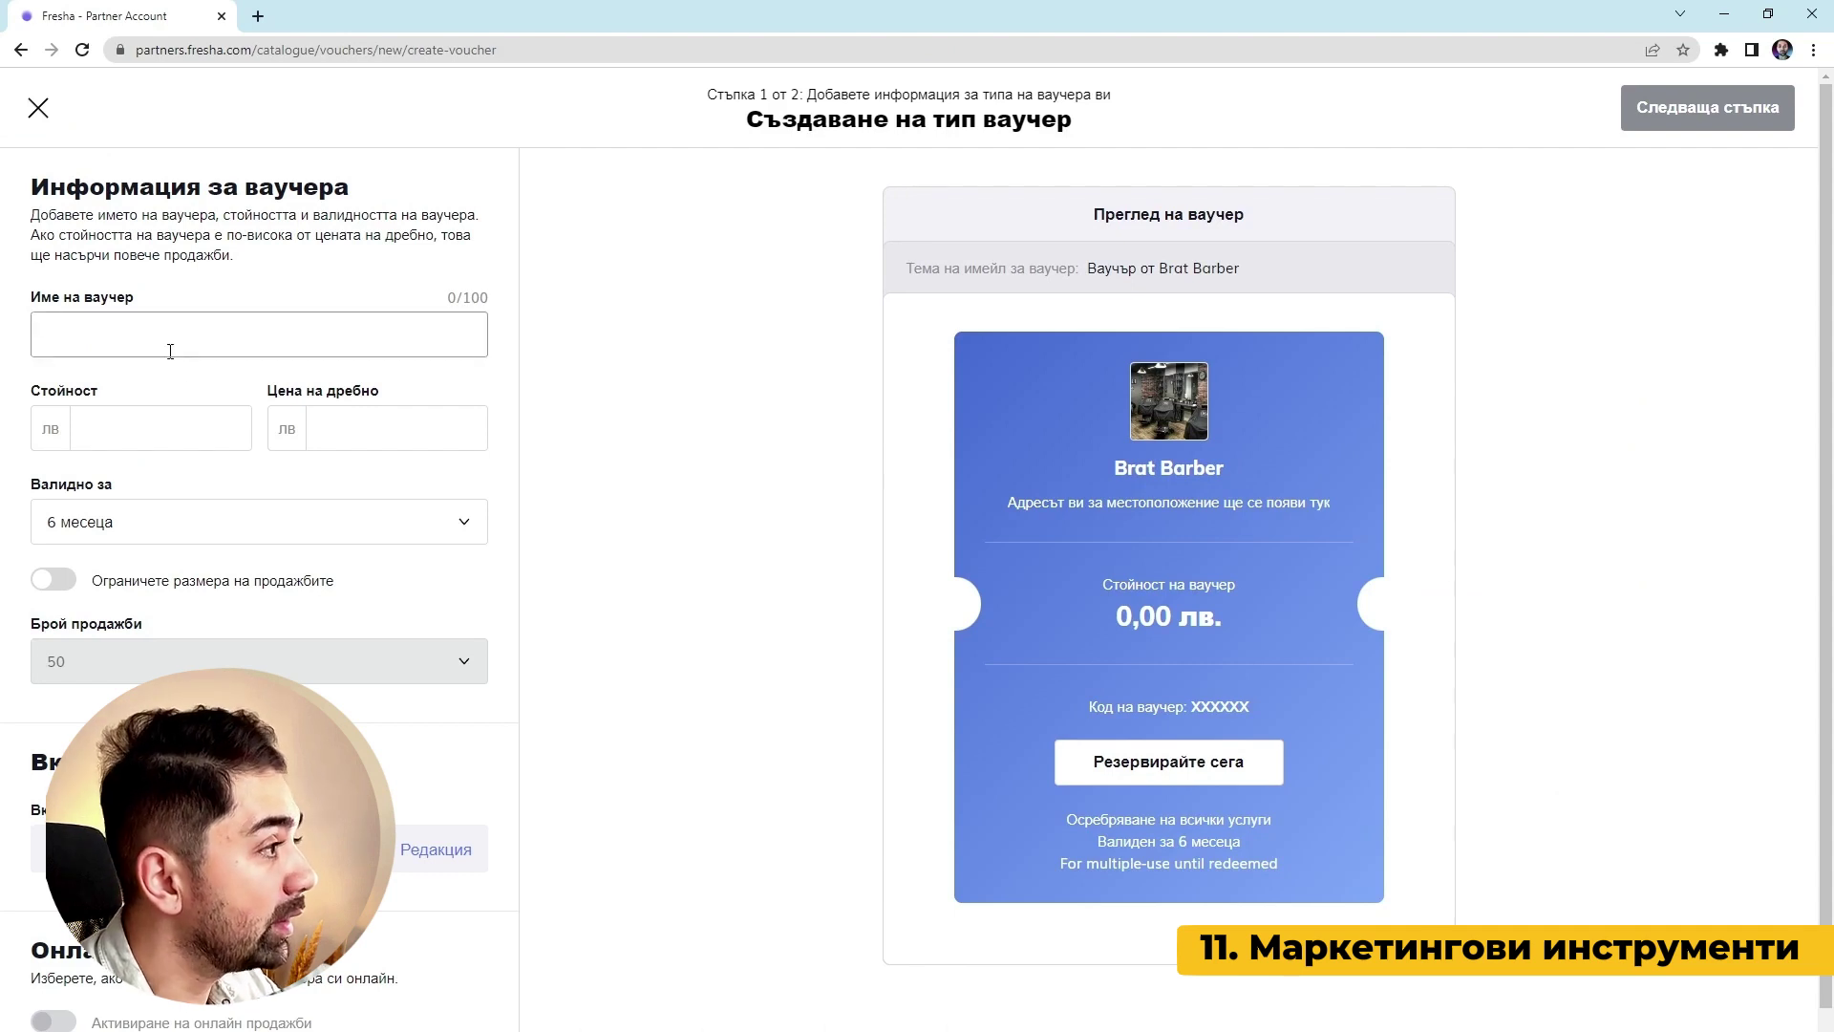
pyautogui.click(170, 345)
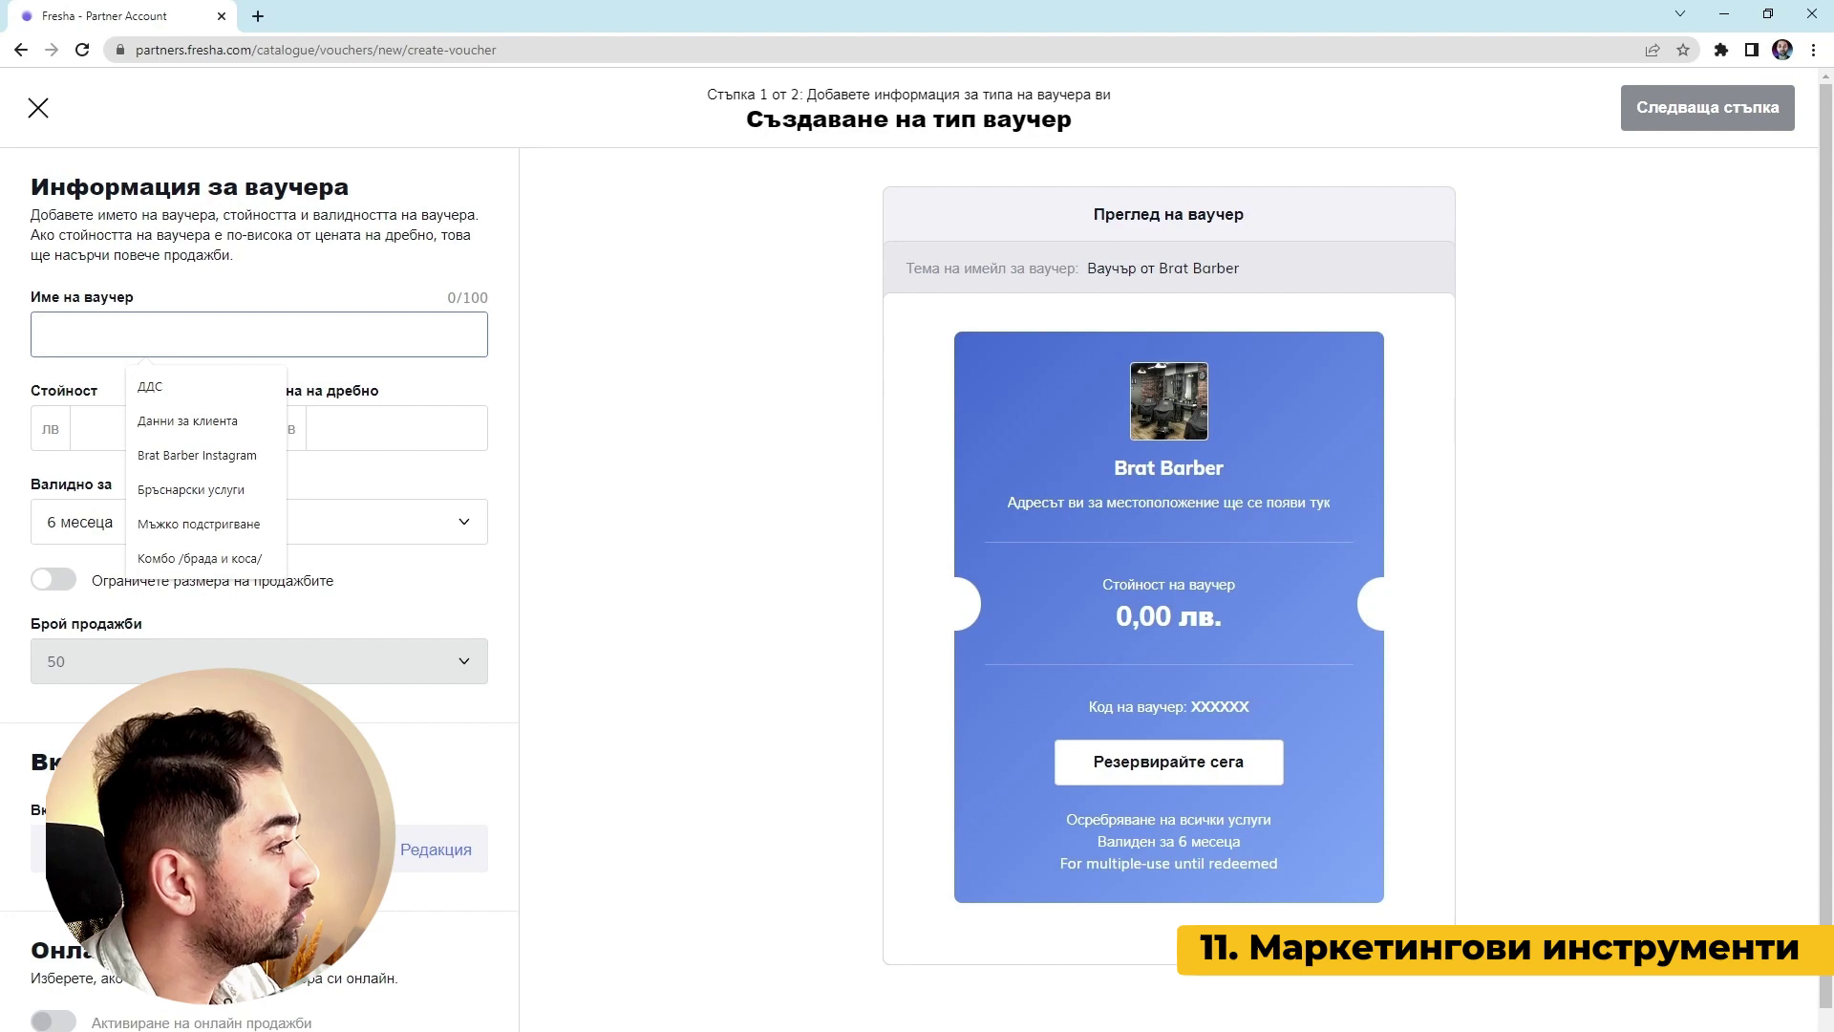
pyautogui.click(608, 423)
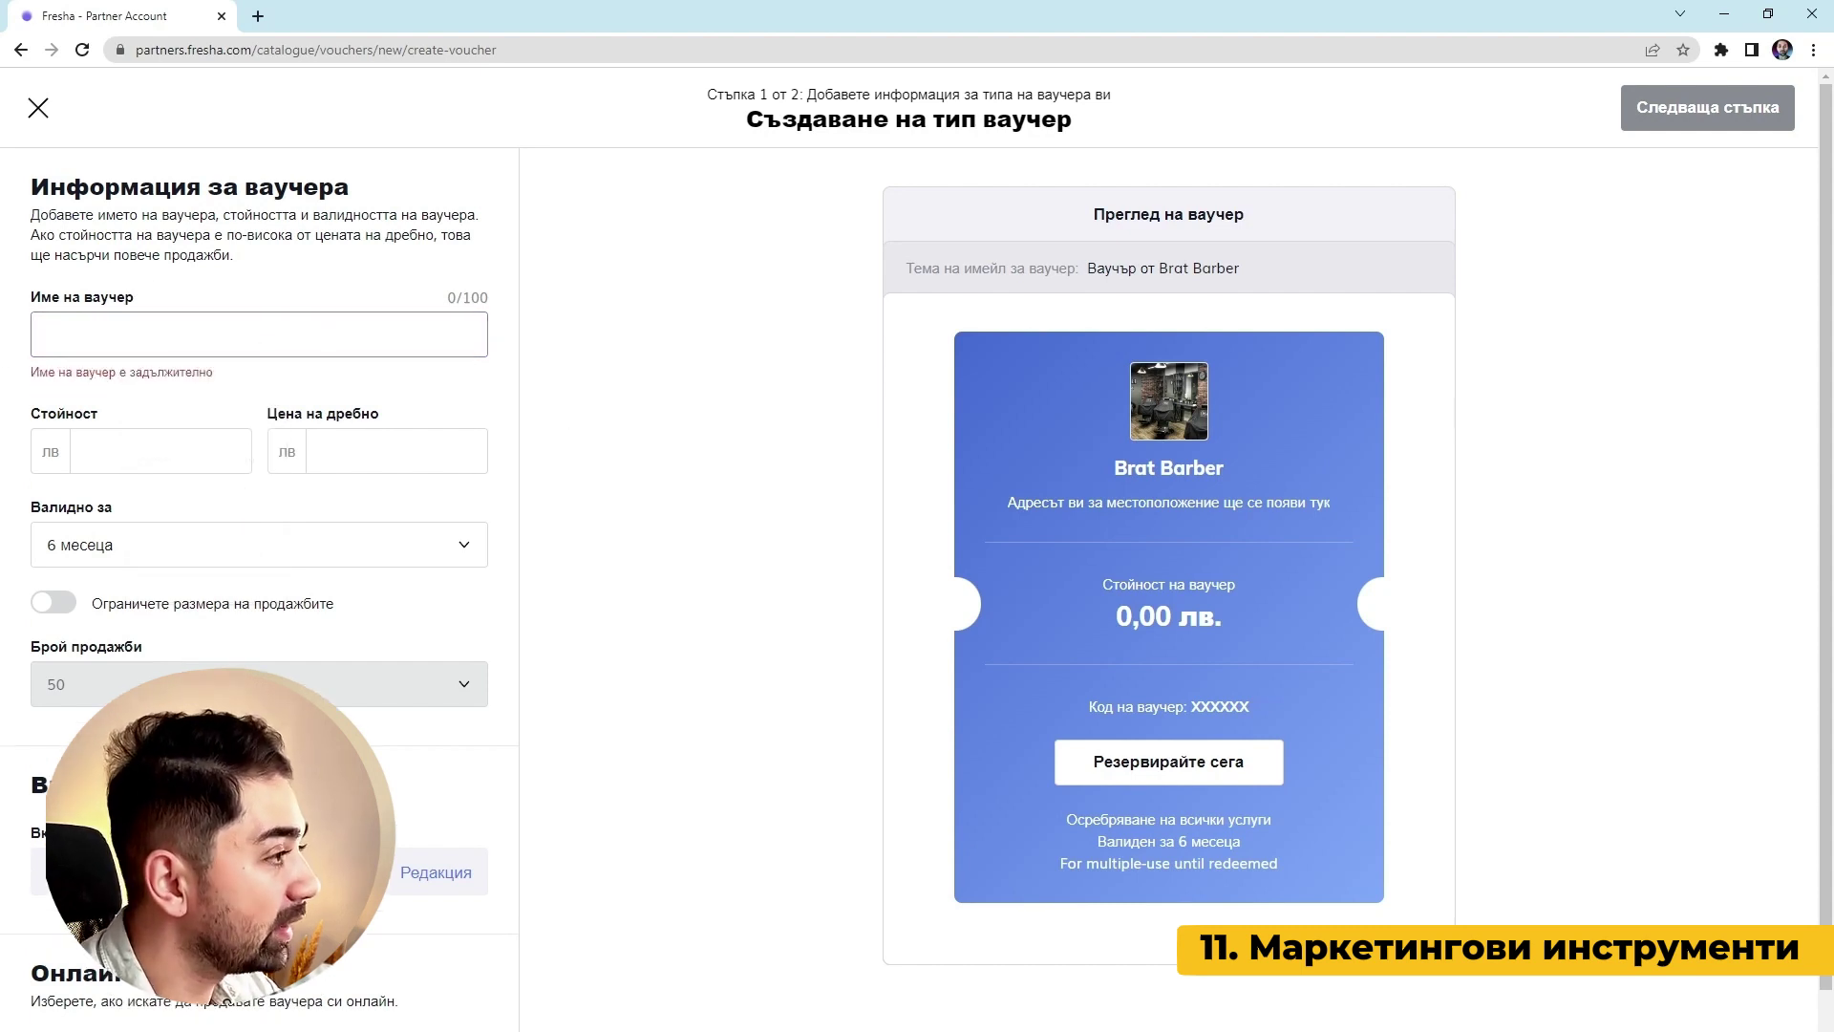
pyautogui.click(252, 333)
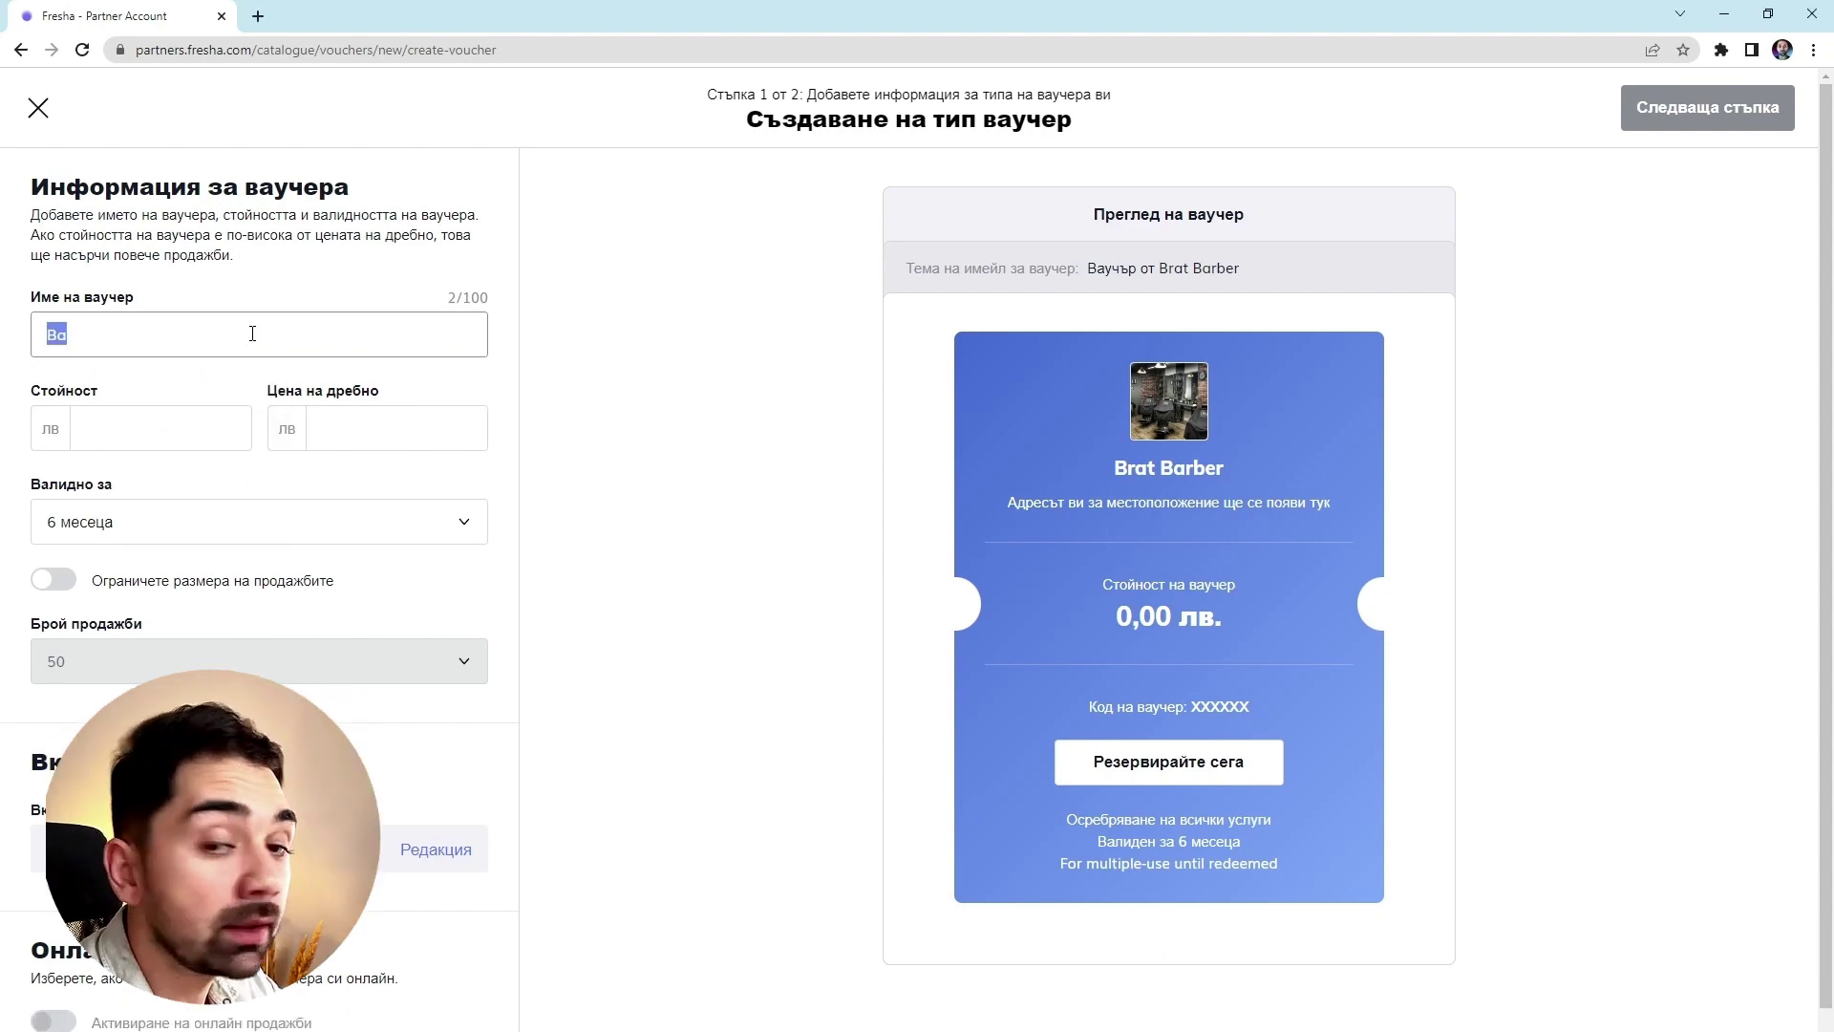
pyautogui.write('r')
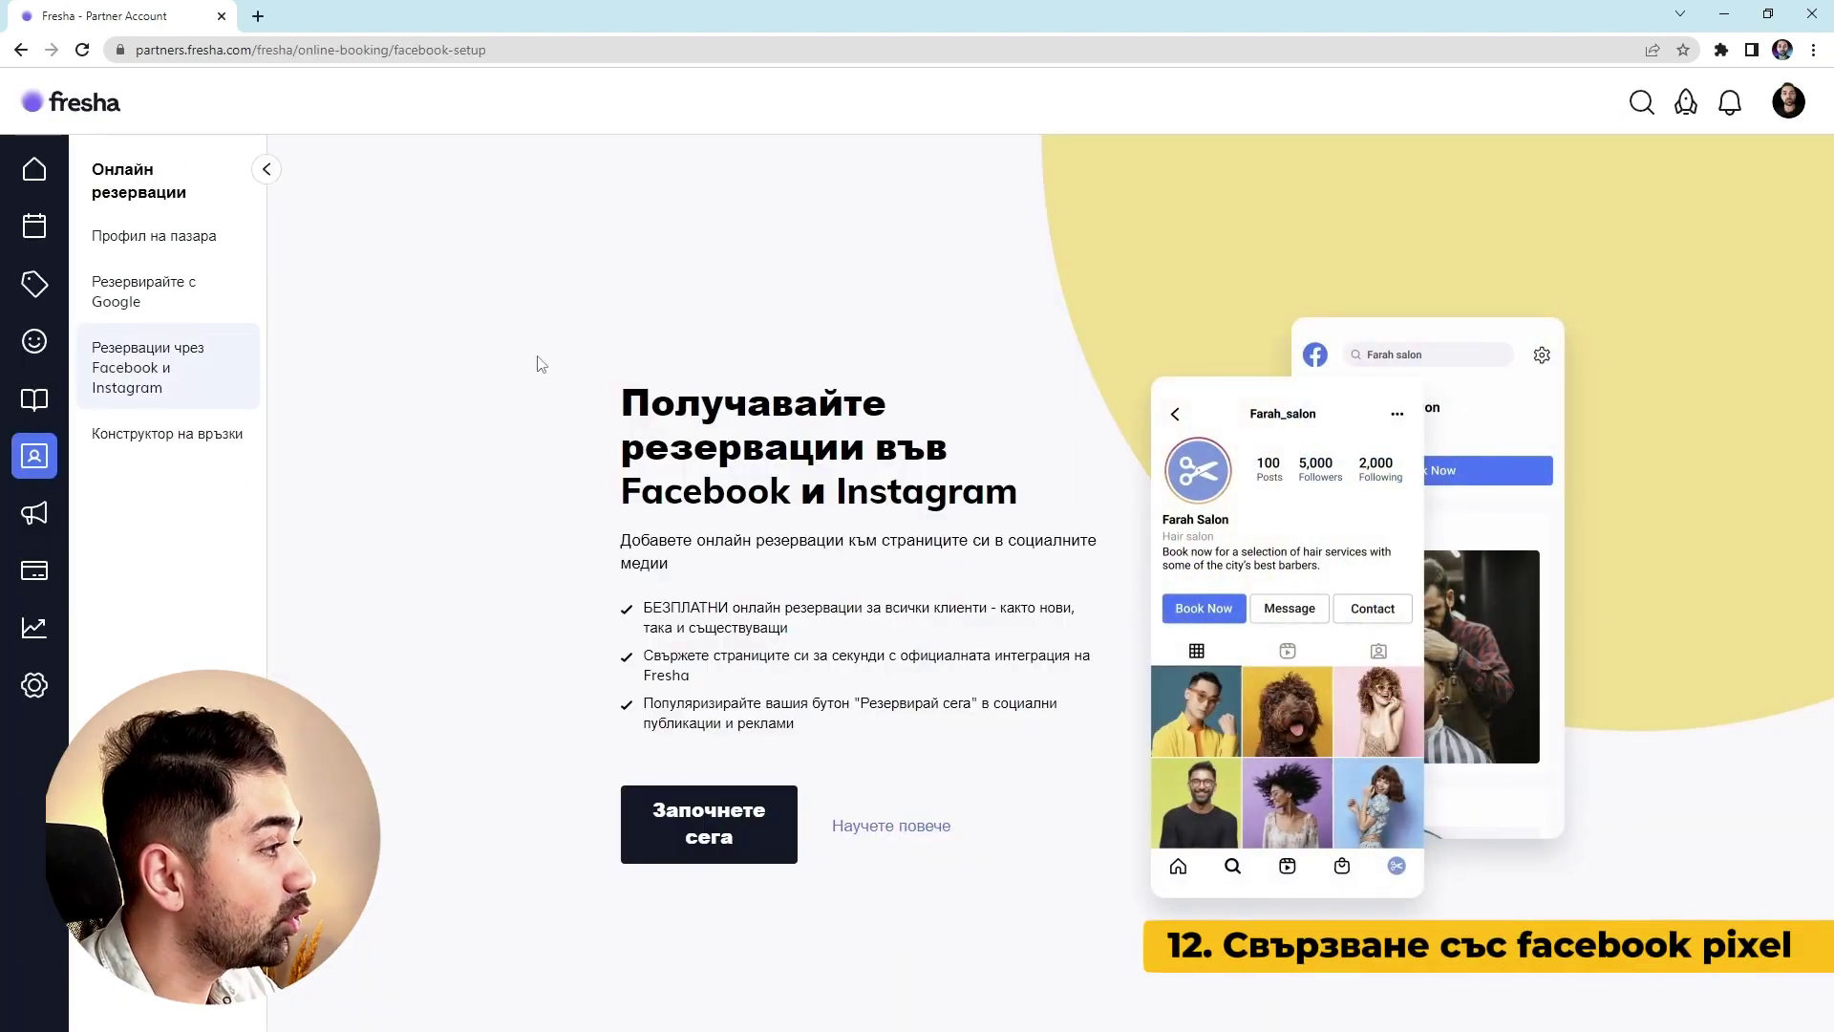
# Start the Facebook and Instagram bookings setup and authorise Fresha with the signed-in Facebook account
pyautogui.click(702, 826)
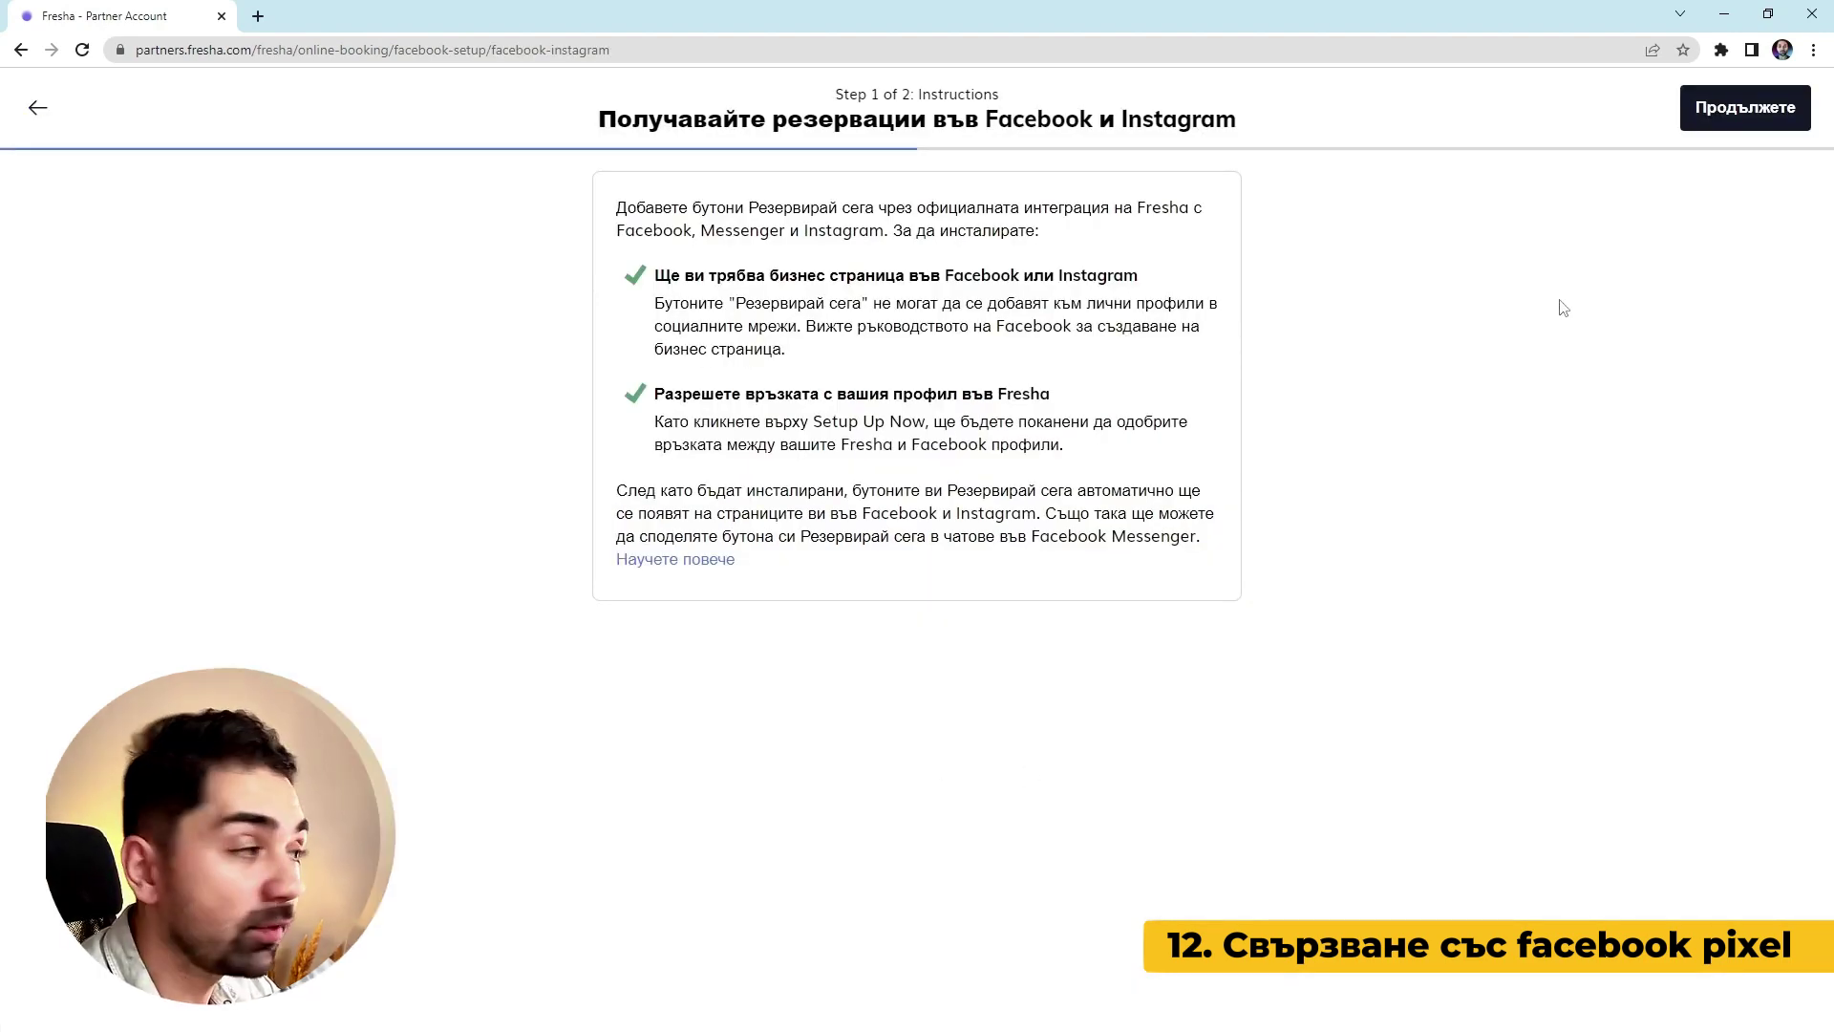
pyautogui.click(1750, 110)
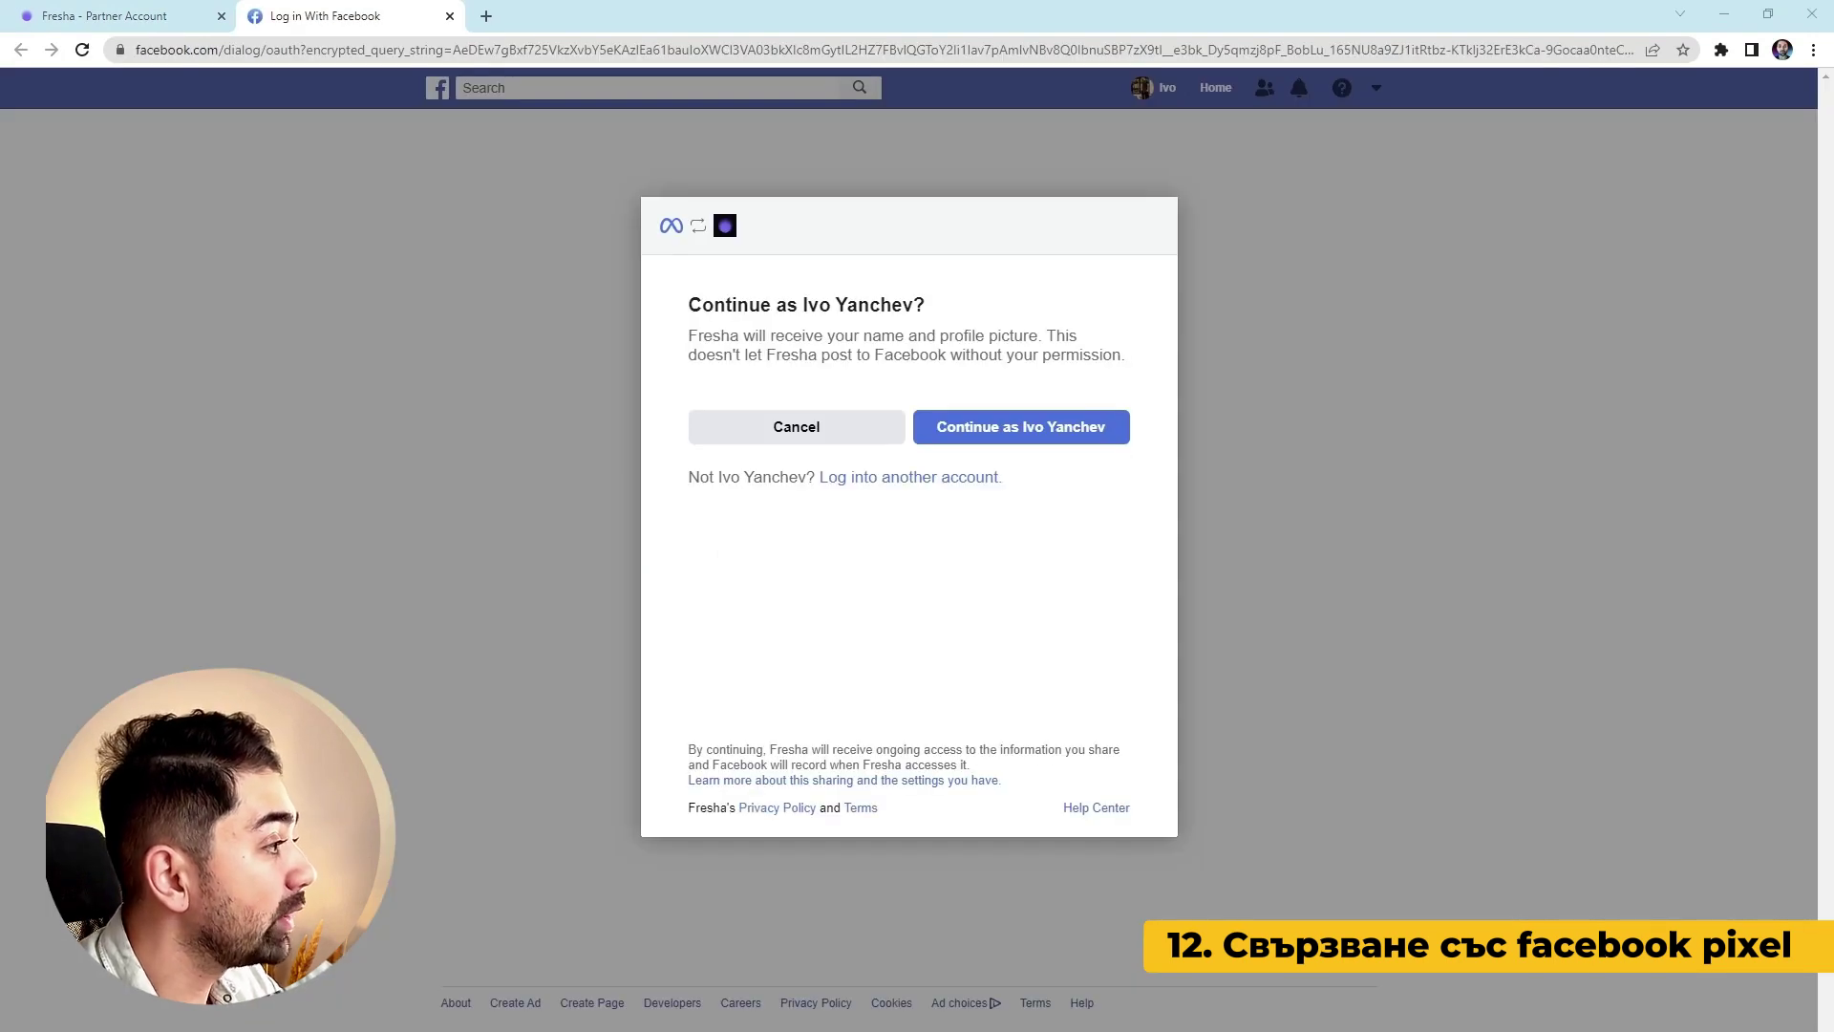
pyautogui.click(995, 432)
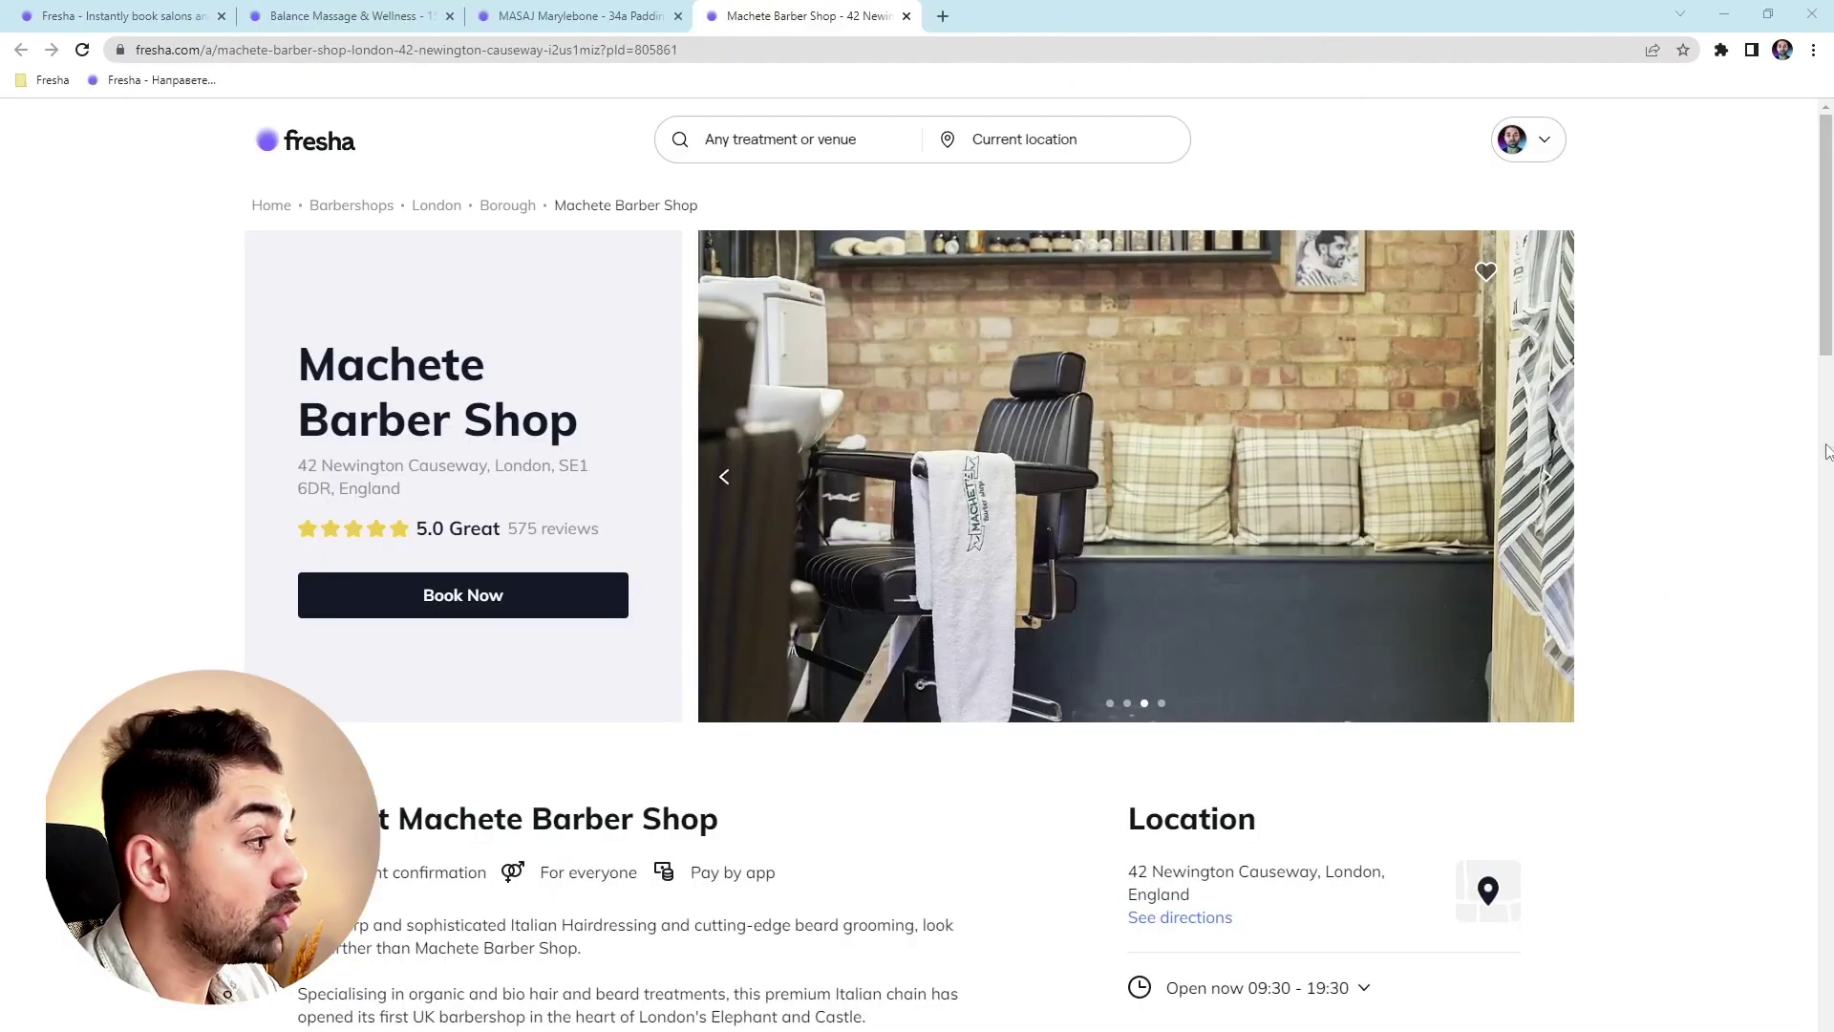
# Look through Machete Barber Shop's services and open the full list of its customer reviews
pyautogui.scroll(-10, 1812, 320)
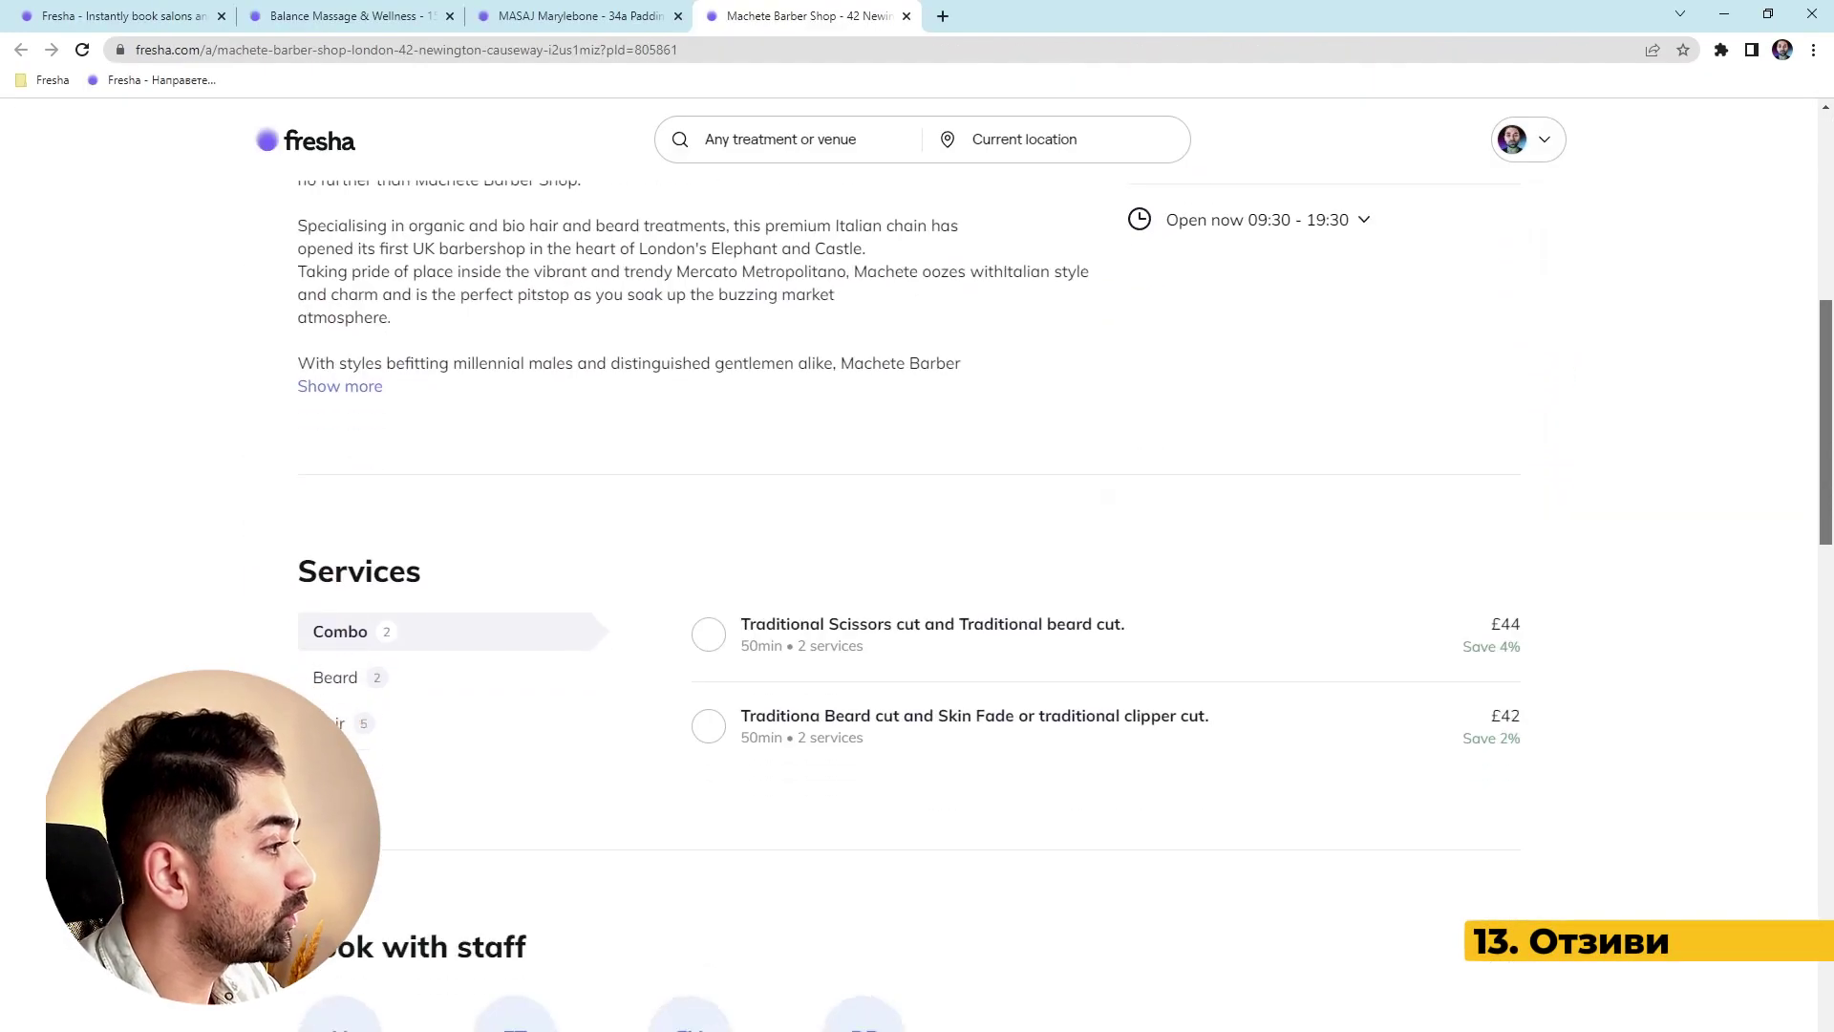
pyautogui.scroll(-8, 917, 573)
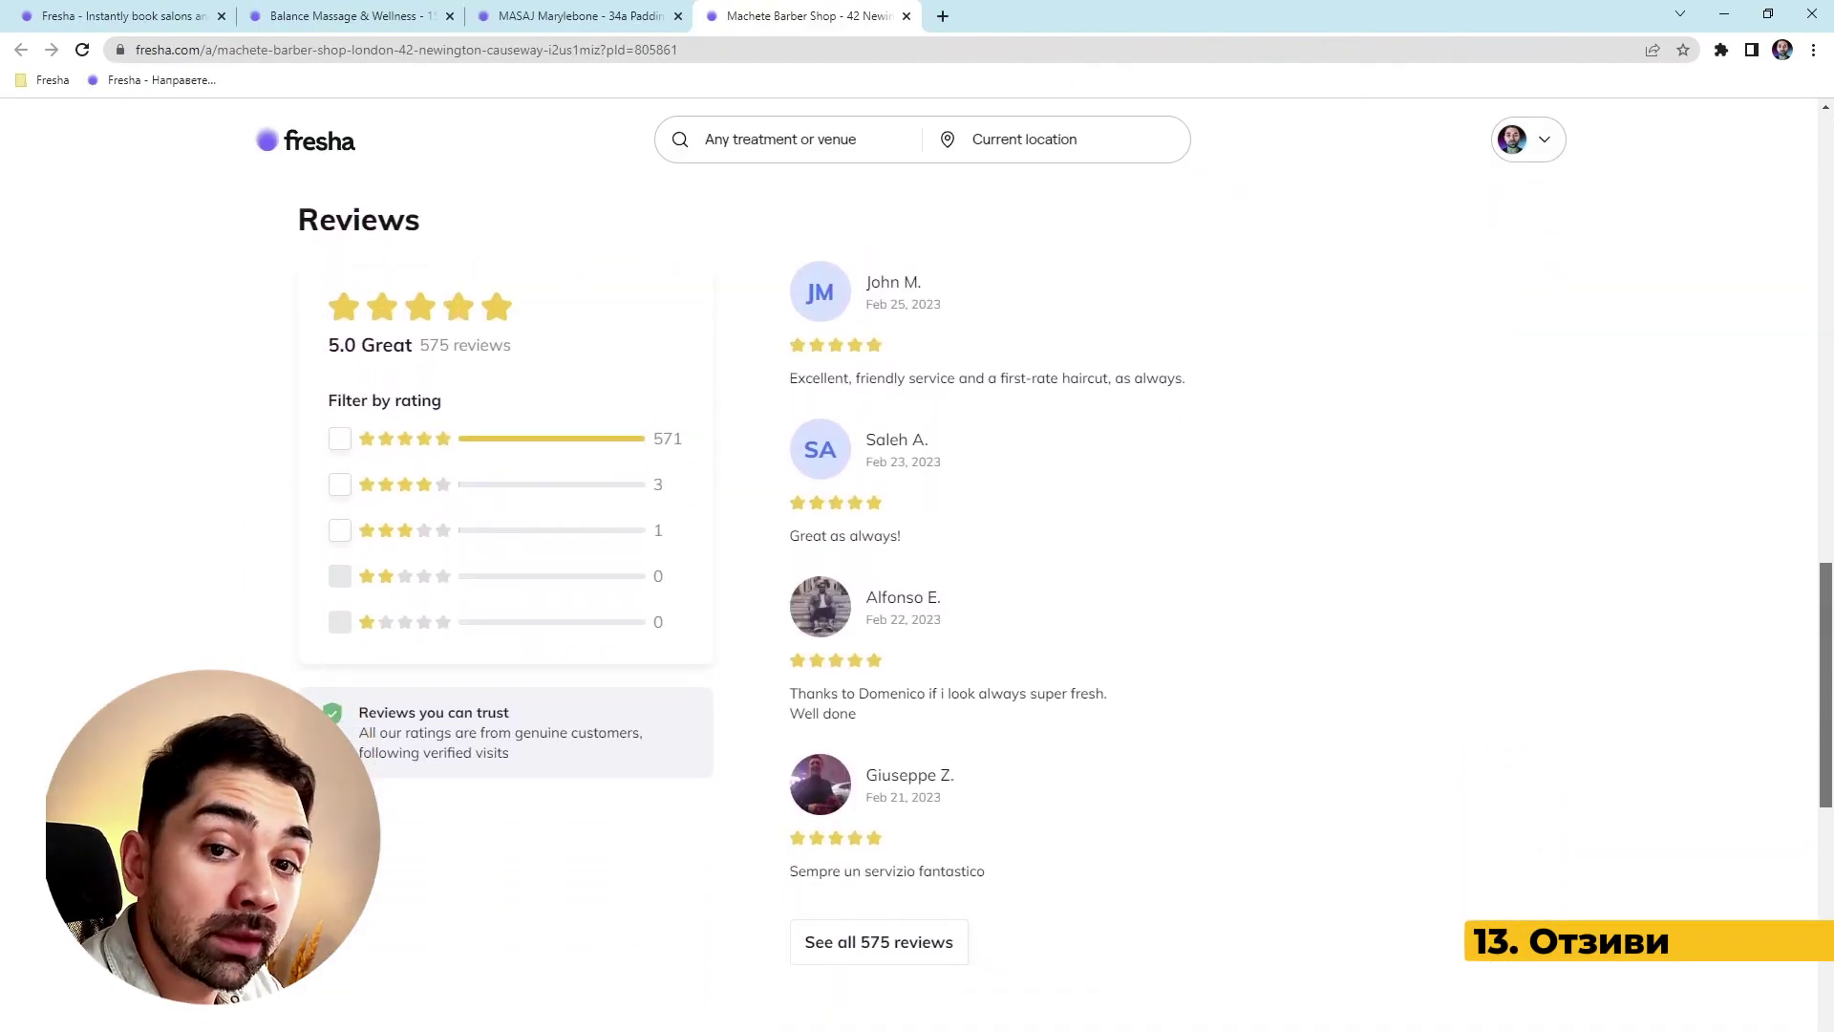
pyautogui.click(879, 941)
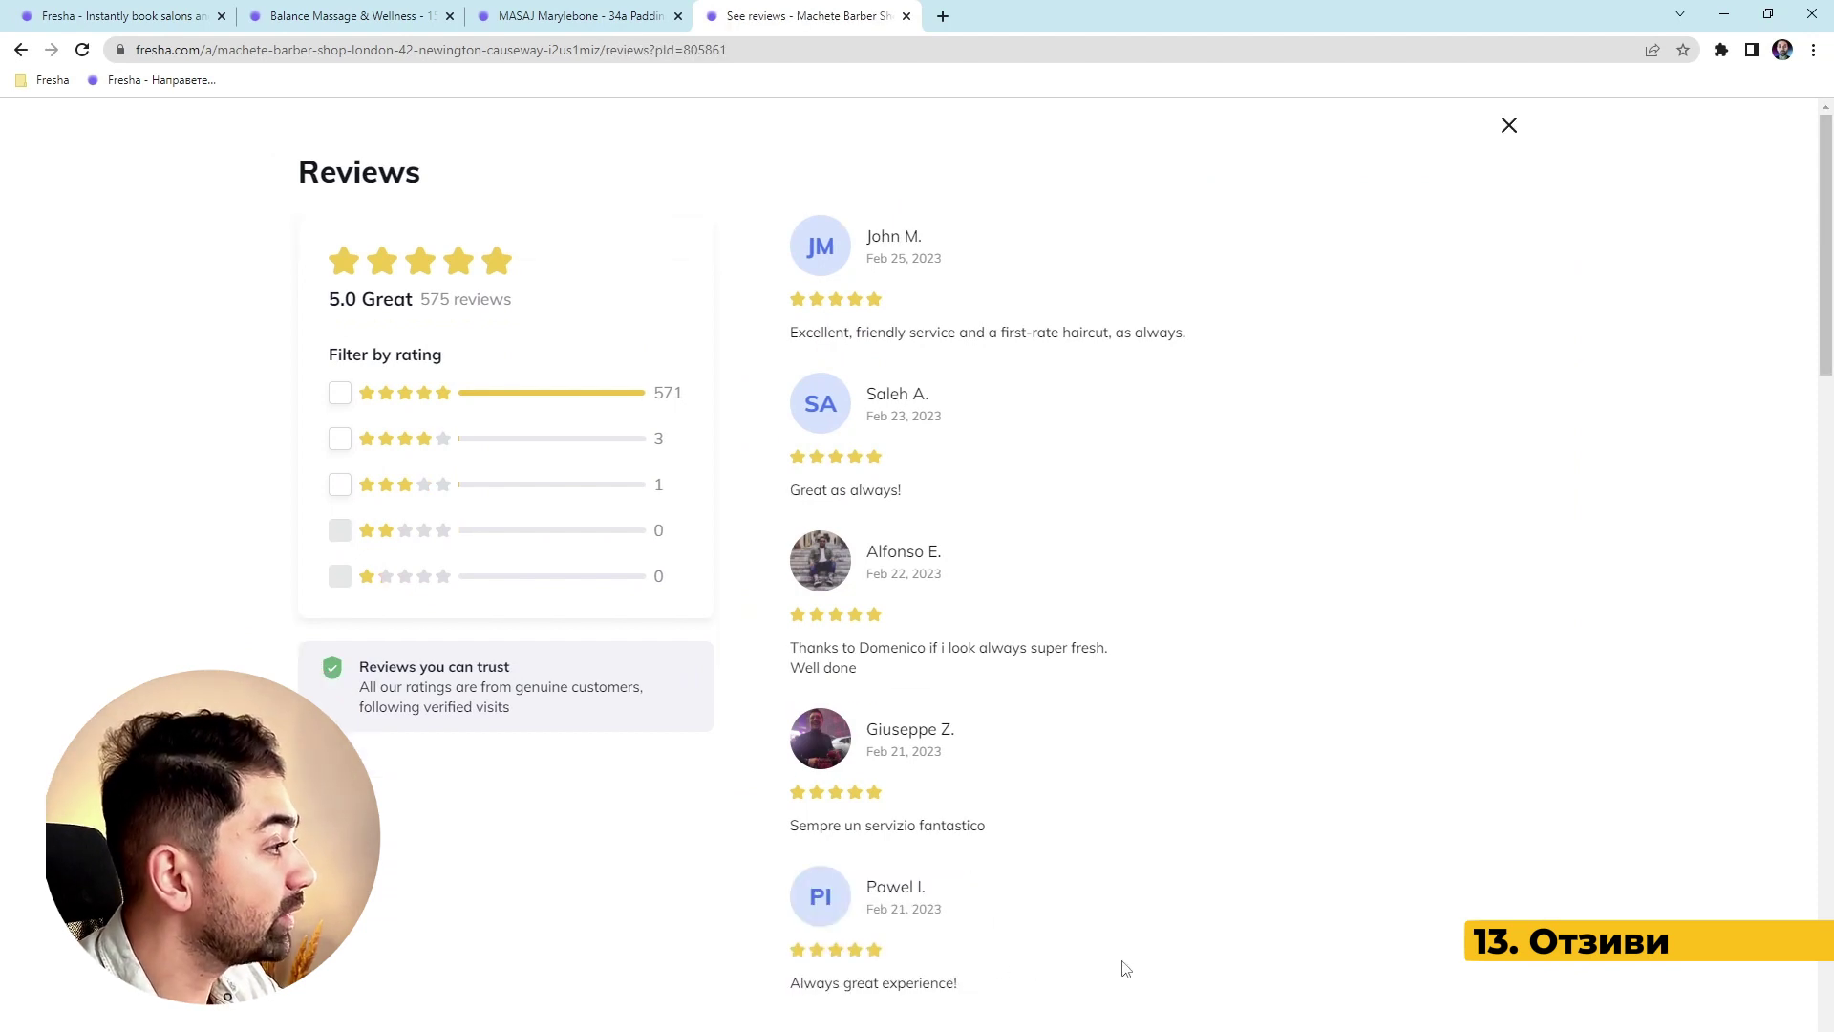
pyautogui.middleClick(1363, 423)
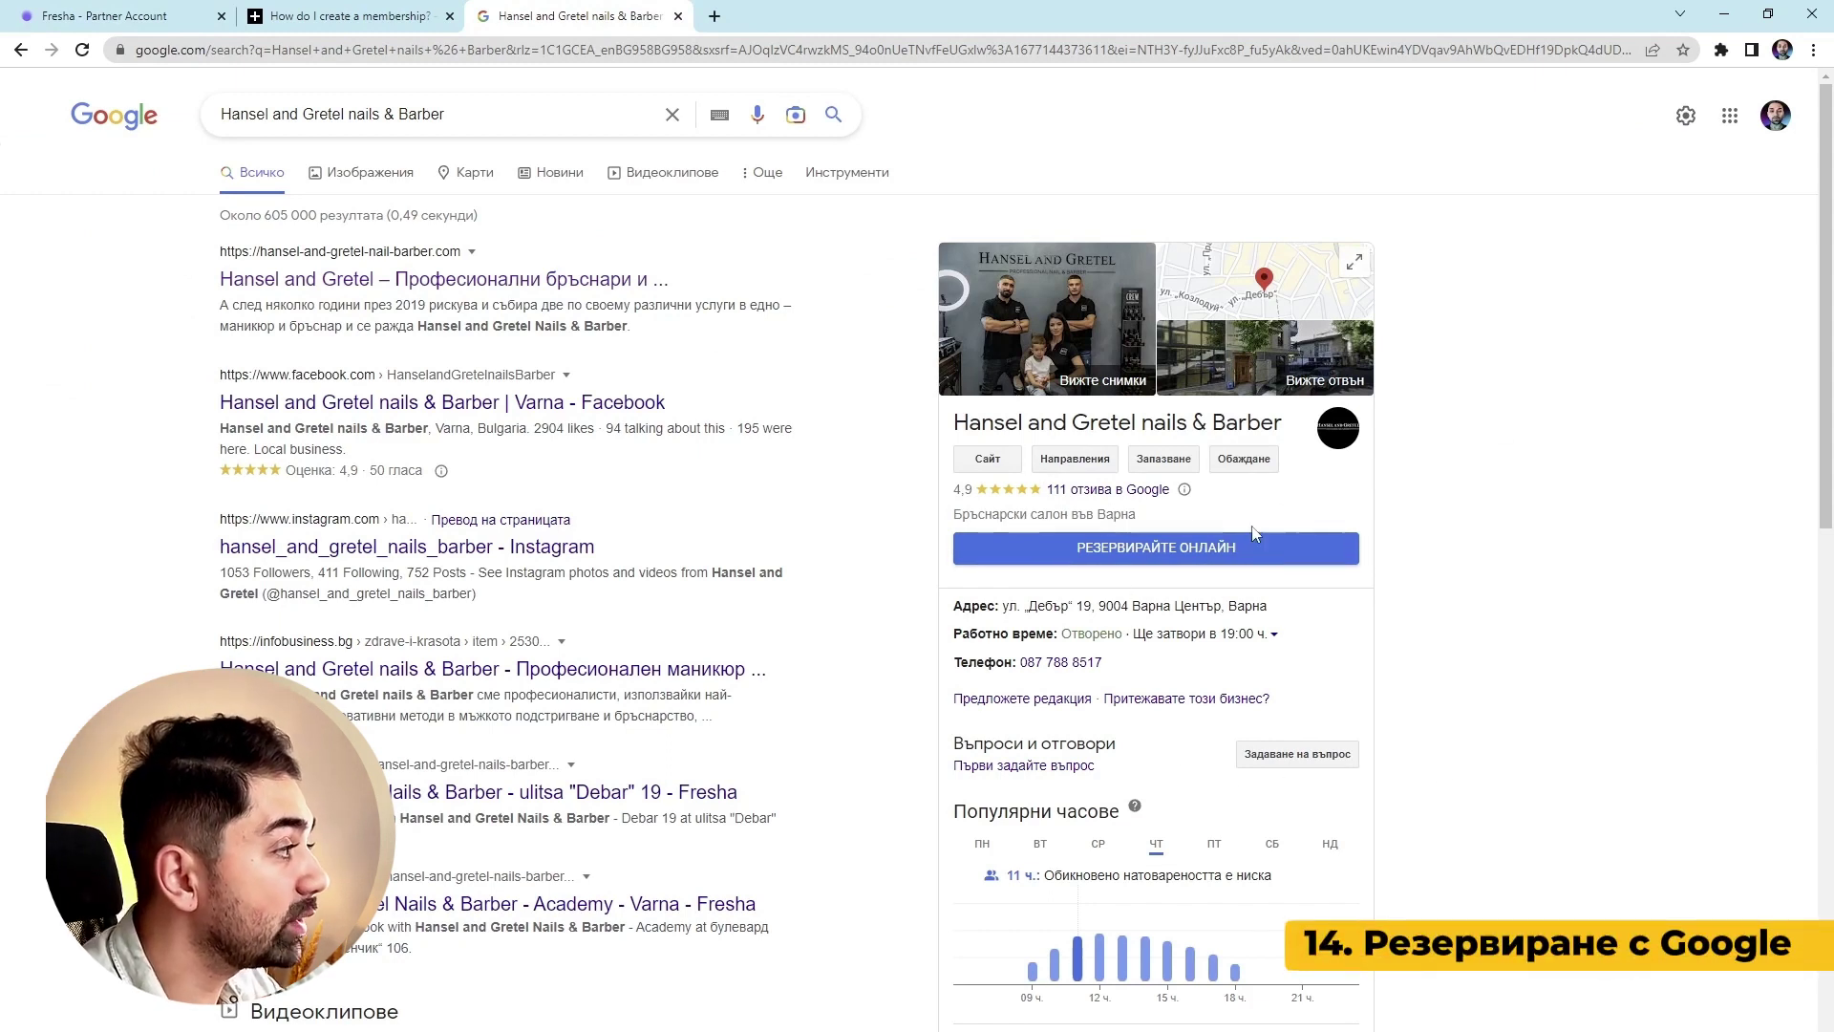
# Open online booking for Hansel and Gretel nails & Barber from its Google listing and look through the bookable services
pyautogui.click(1154, 556)
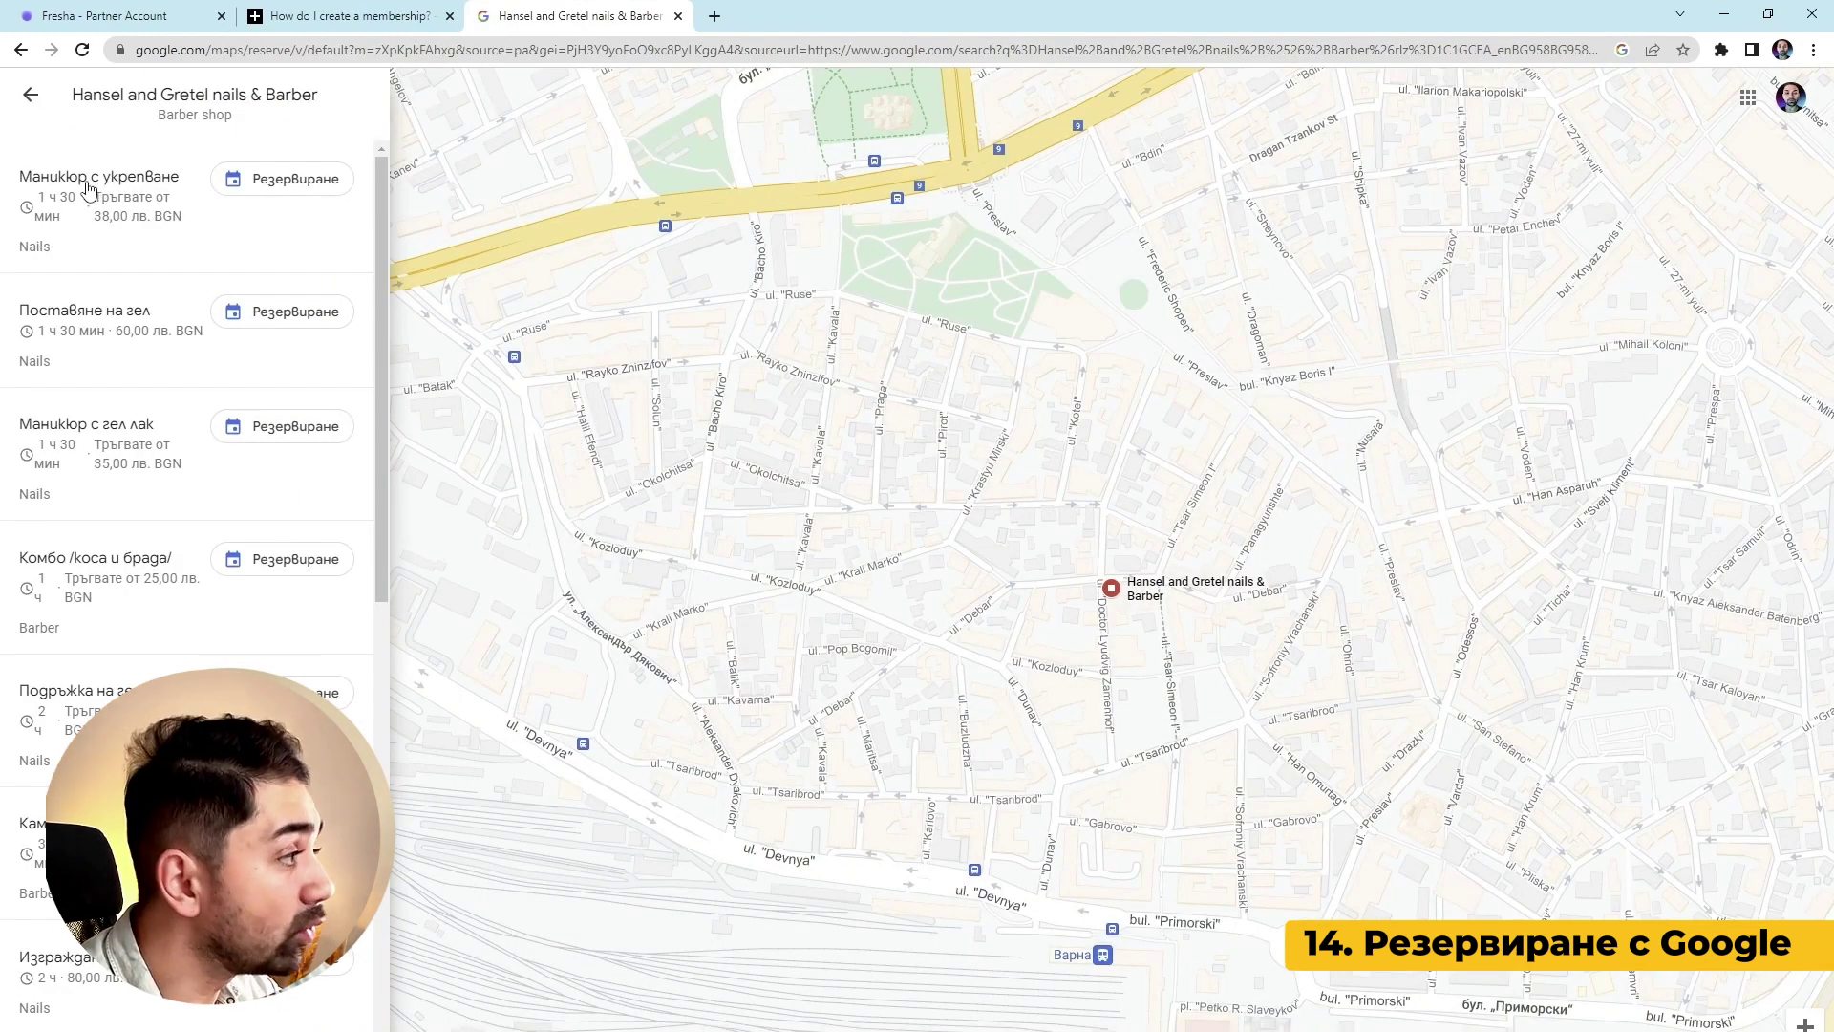
pyautogui.scroll(-7, 291, 415)
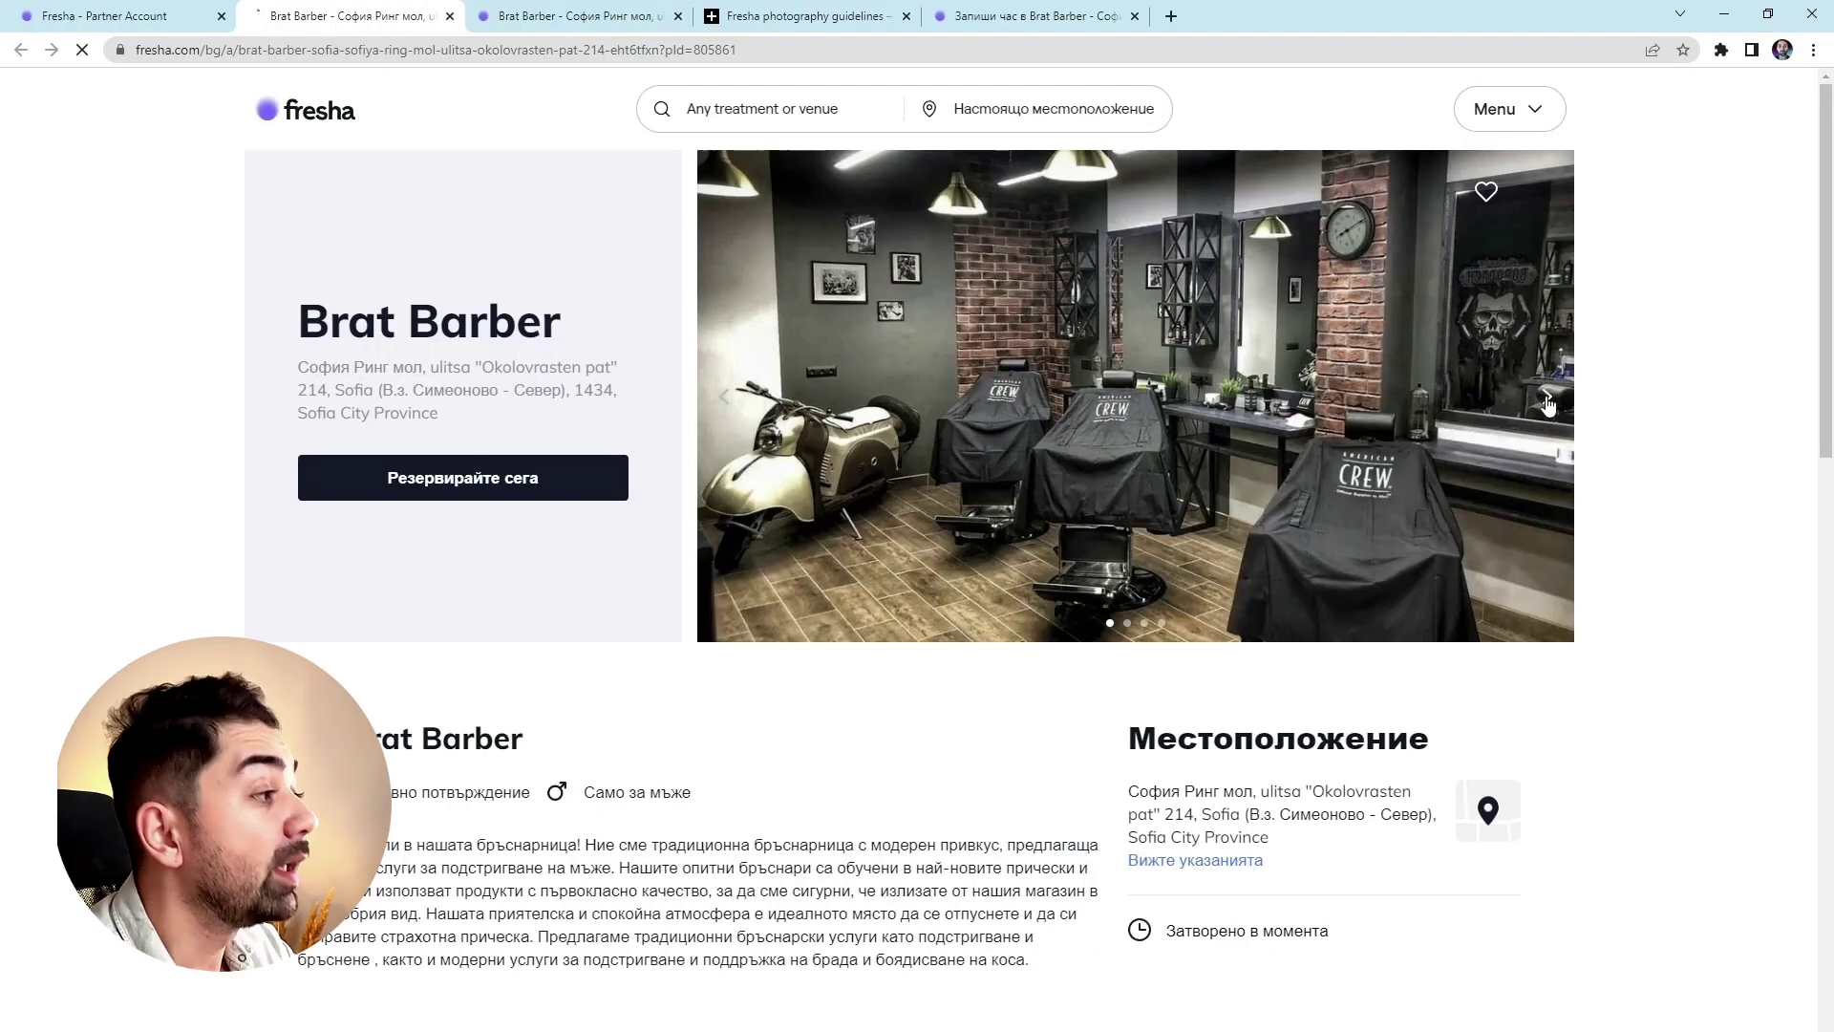
# Browse through the venue photos on the Brat Barber booking page to the last one
pyautogui.click(1547, 397)
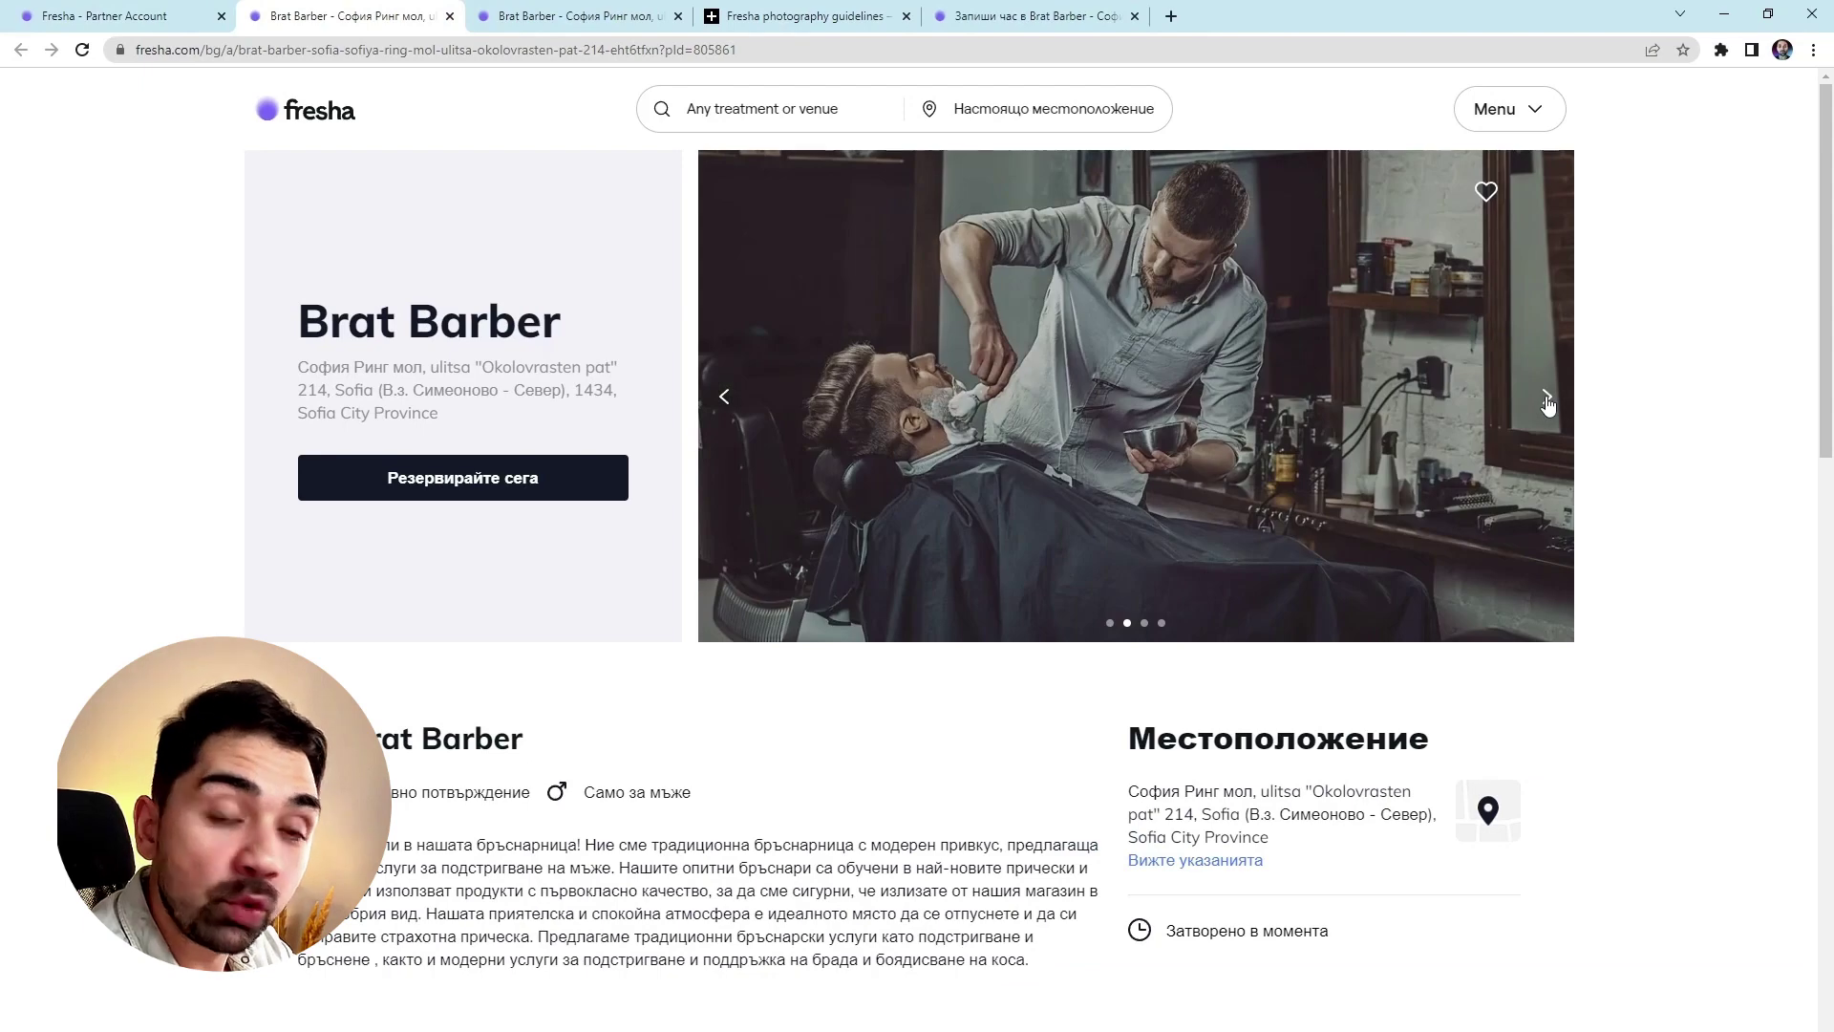
pyautogui.click(1547, 397)
pyautogui.click(1547, 399)
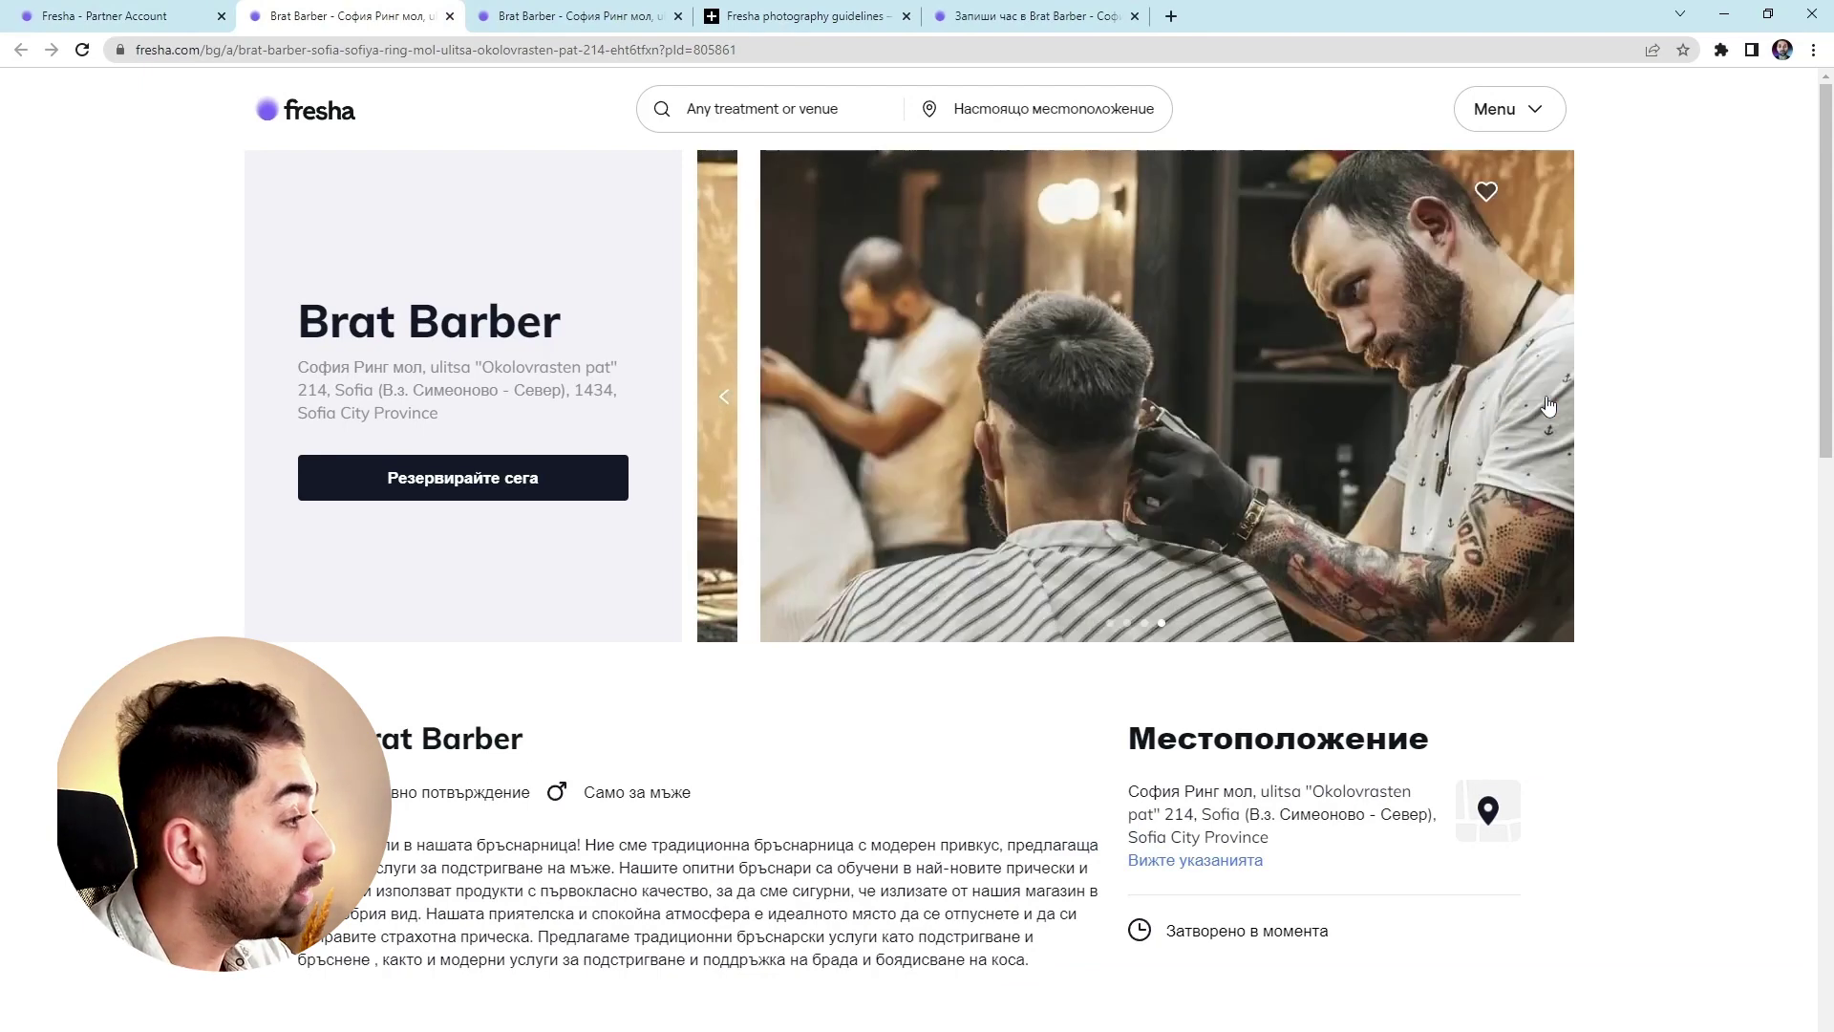
# Look through Brat Barber's description, services, staff and nearby venues down to the footer, and reload the booking page
pyautogui.scroll(-2, 1670, 432)
pyautogui.scroll(-5, 1661, 436)
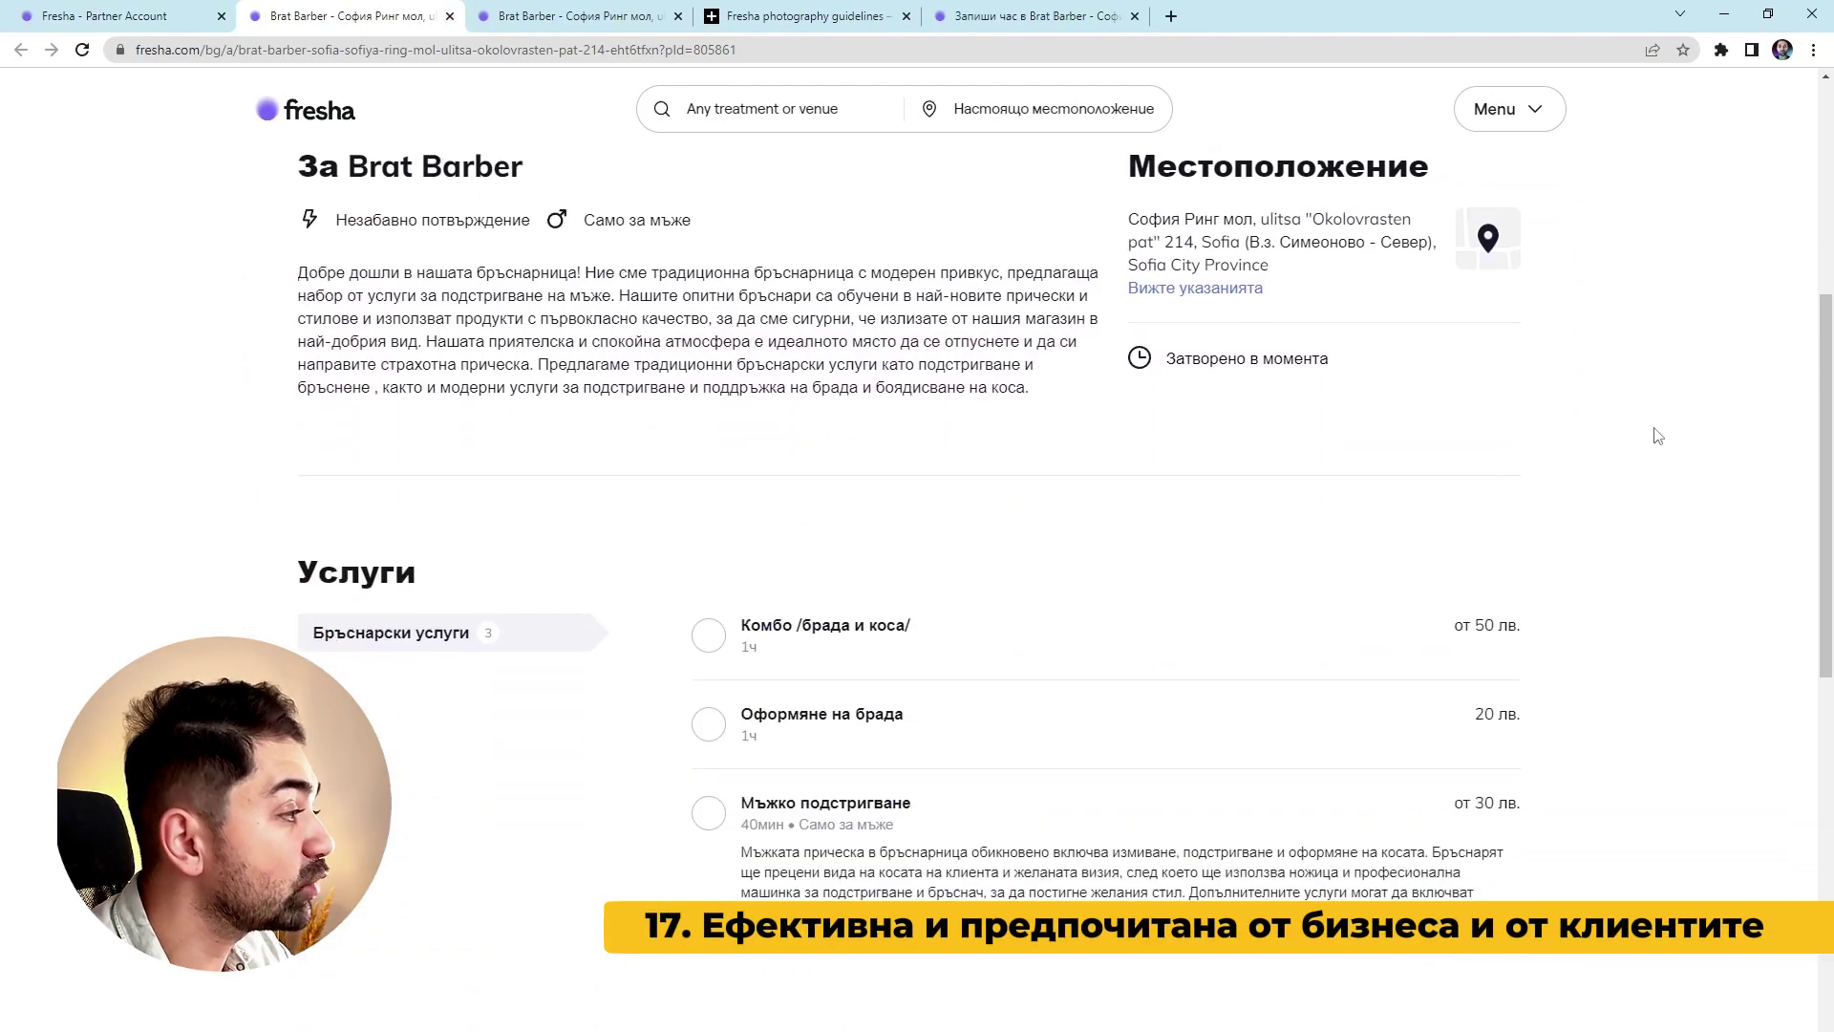
pyautogui.scroll(-3, 1656, 428)
pyautogui.scroll(-3, 1656, 388)
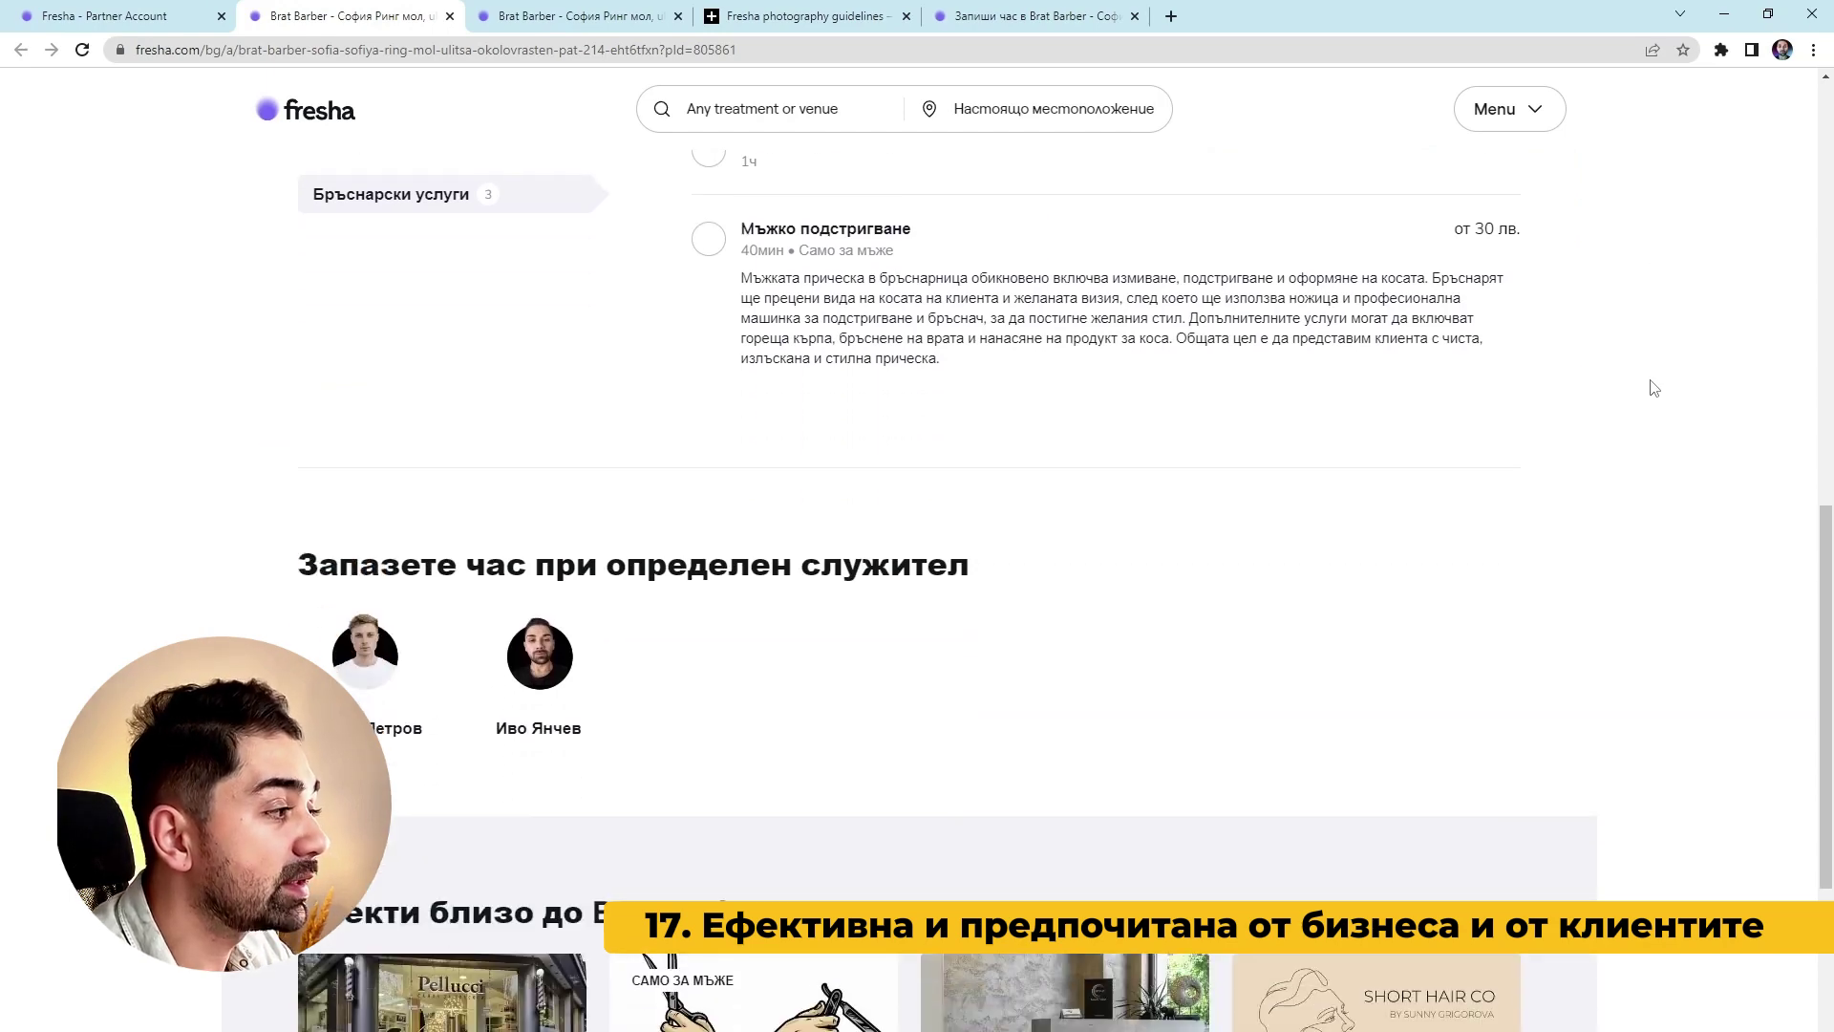
pyautogui.scroll(-3, 1649, 389)
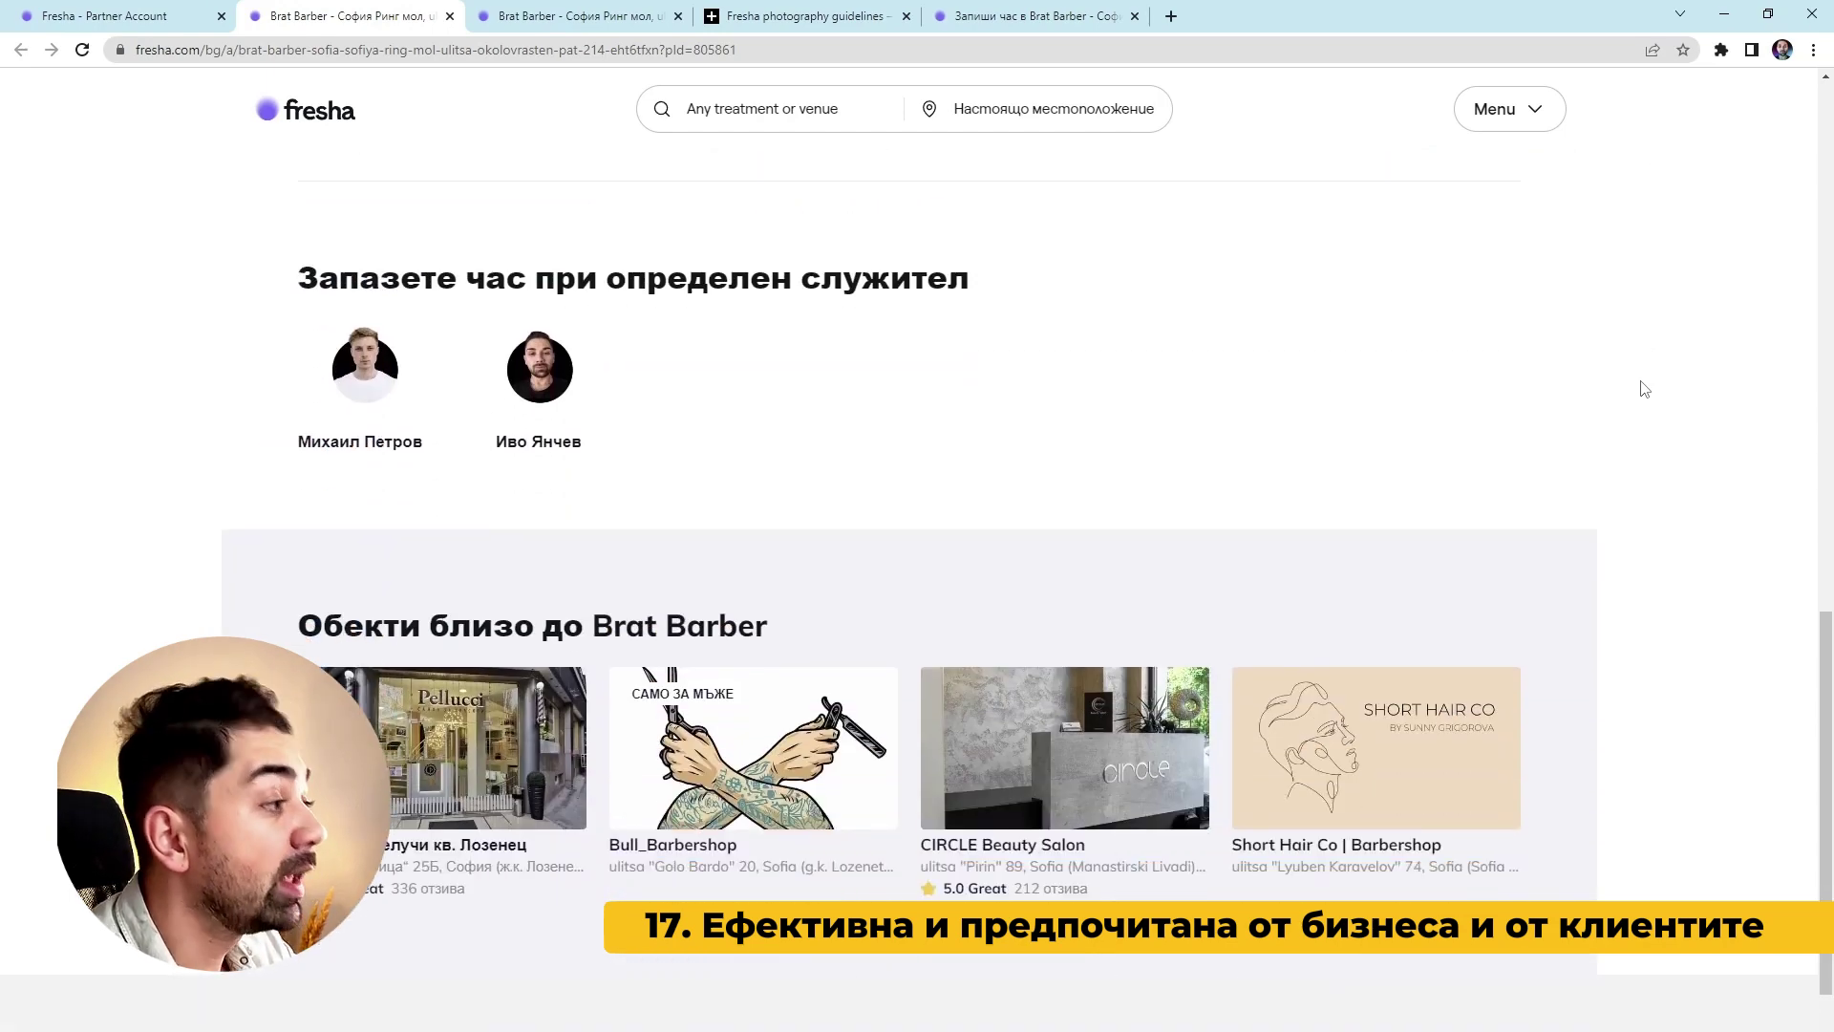
pyautogui.scroll(-3, 1645, 389)
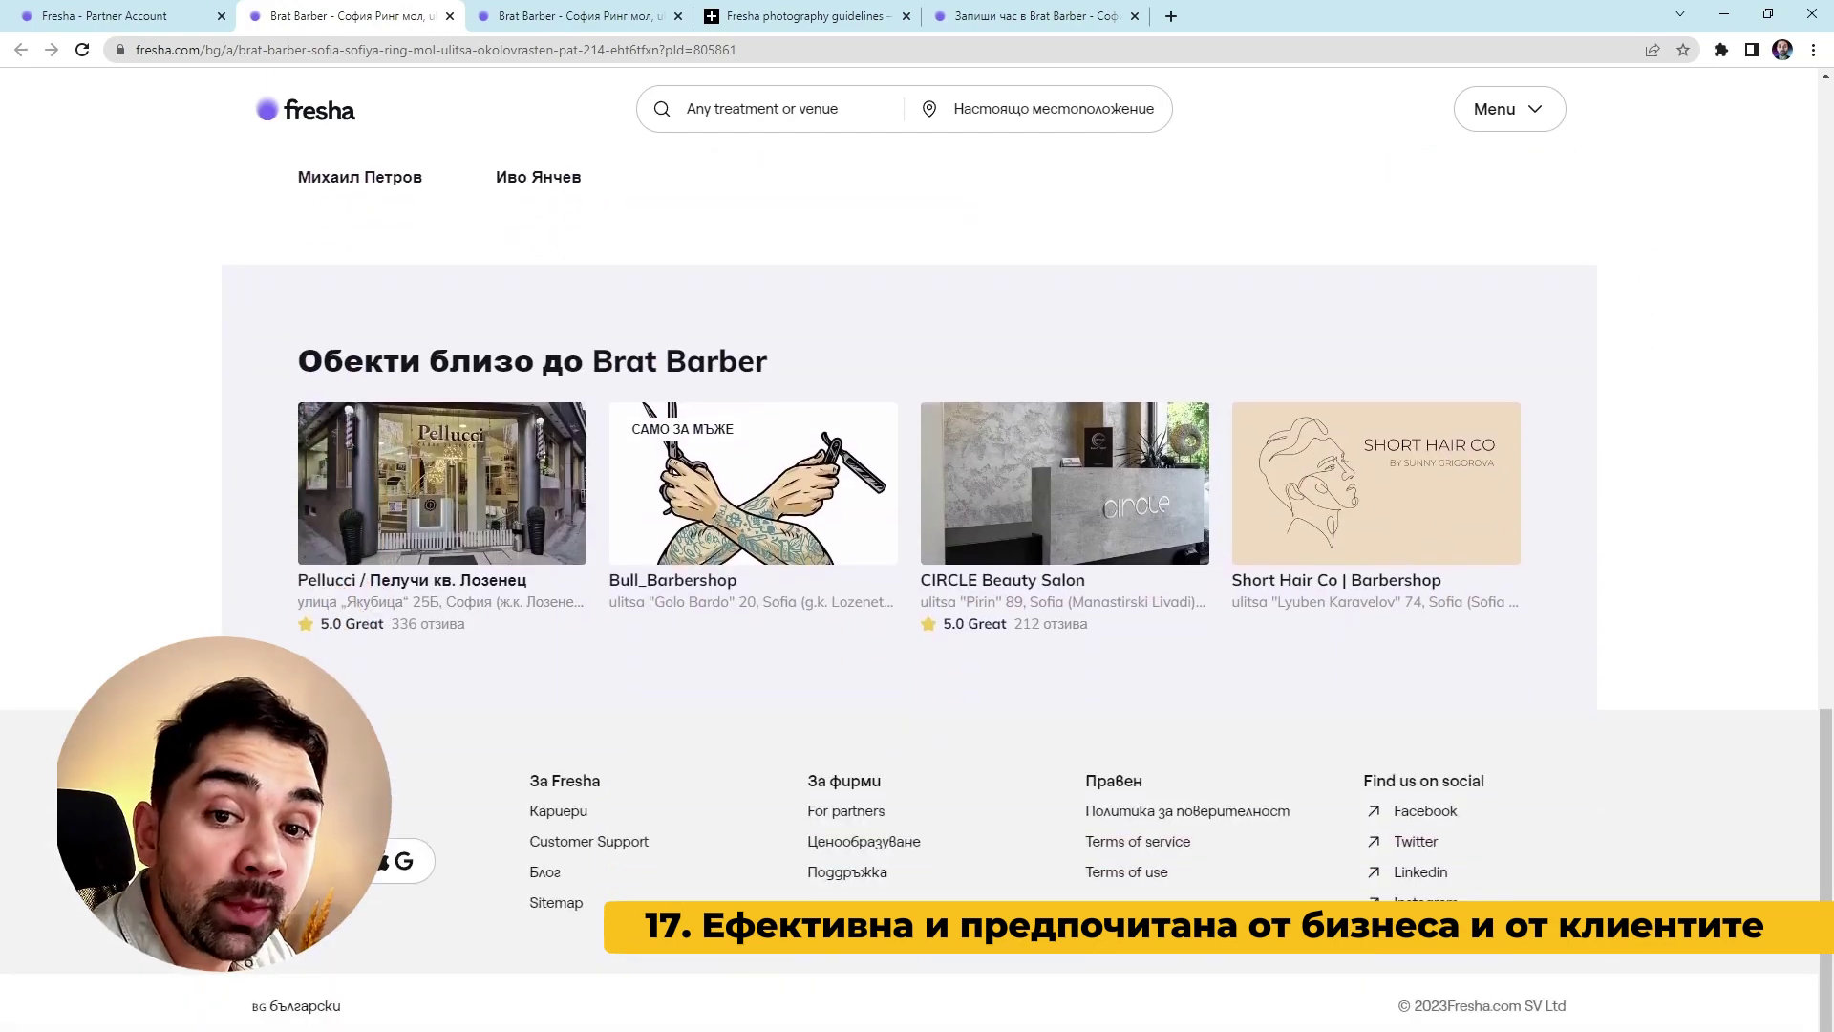
pyautogui.press('F5')
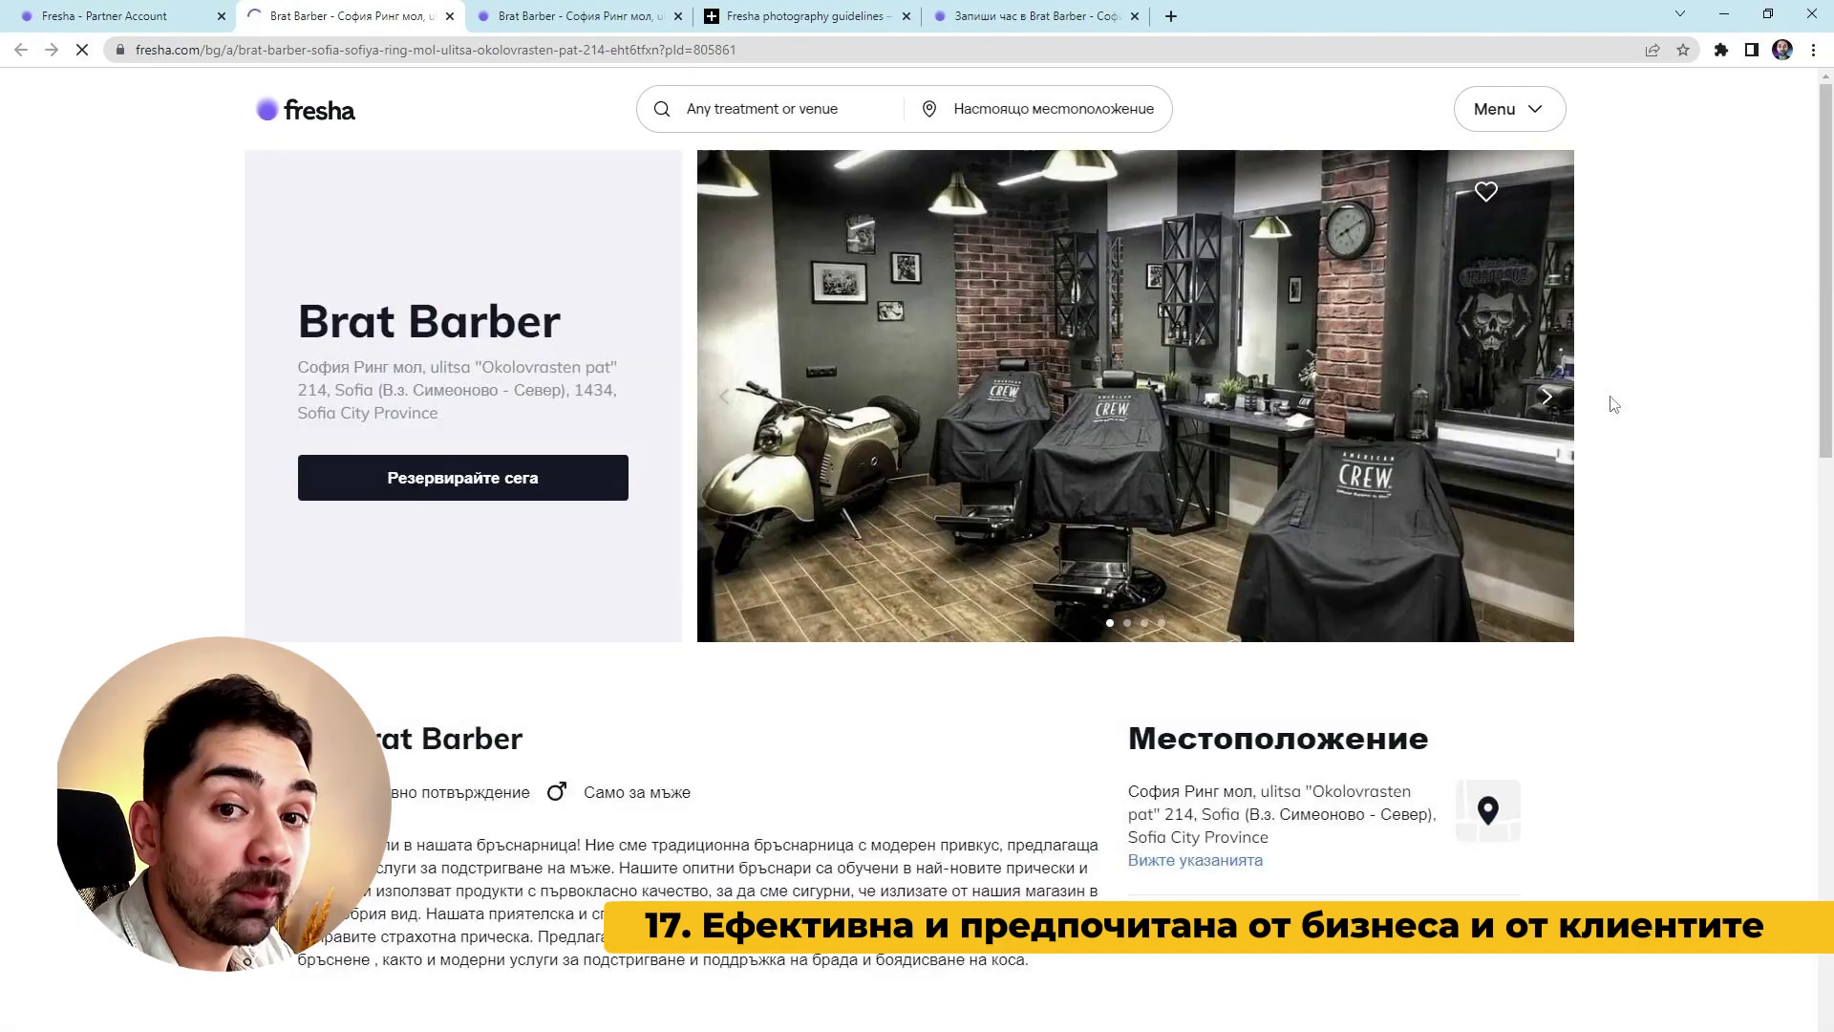